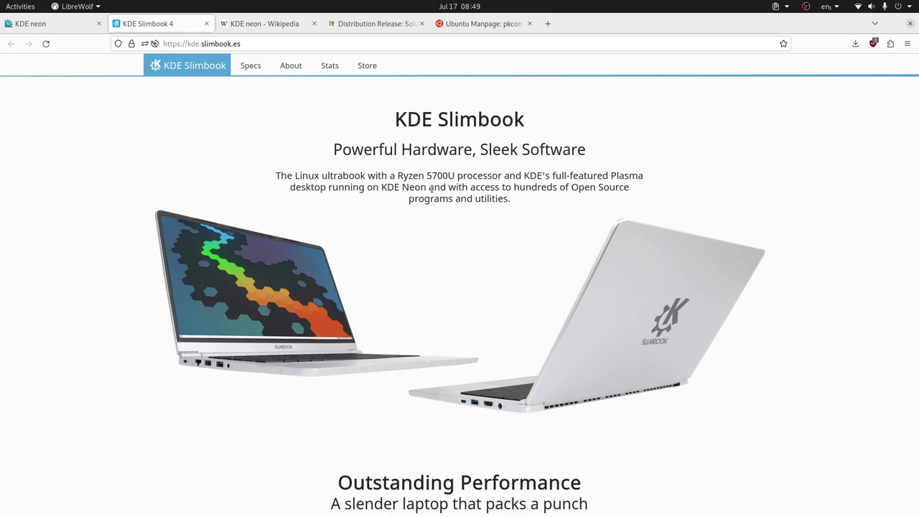
Close the KDE Slimbook tab and skim the Wikipedia KDE neon article, ending at its top
key("ctrl+w")
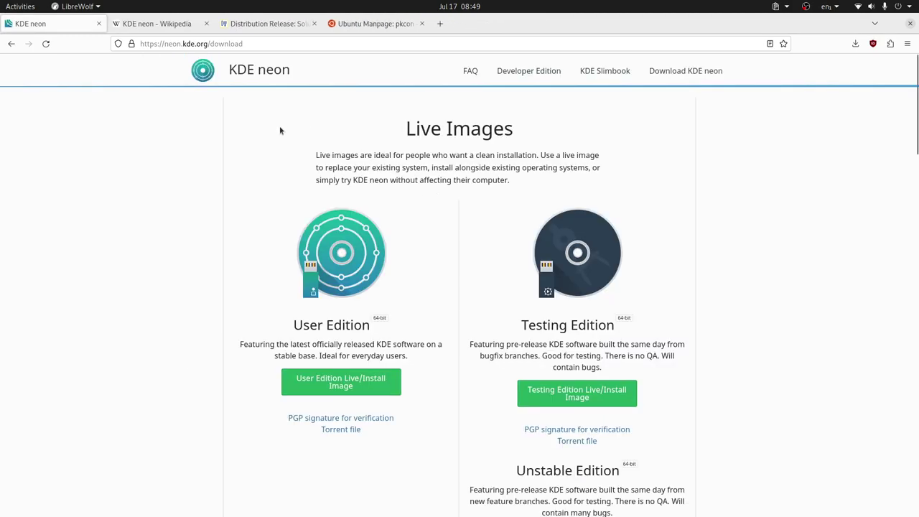
key("ctrl+Tab")
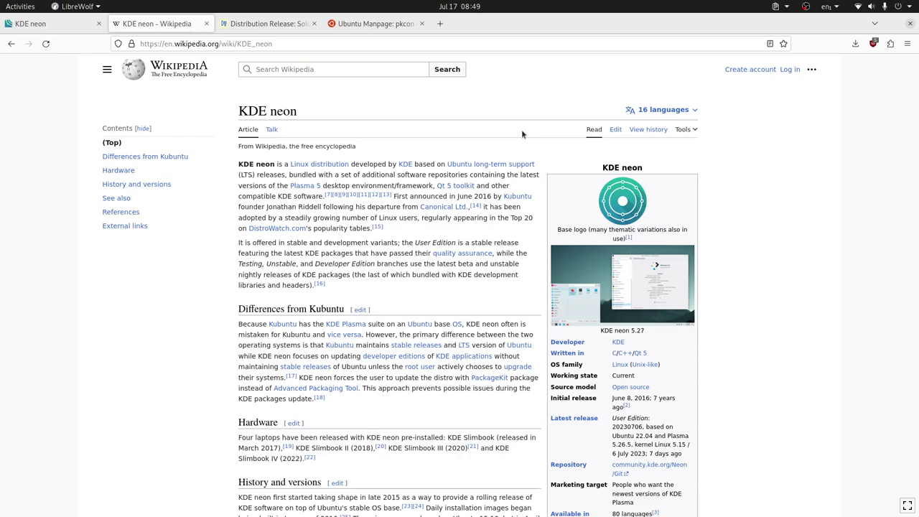
scroll(405, 267, "down", 4)
scroll(406, 267, "down", 3)
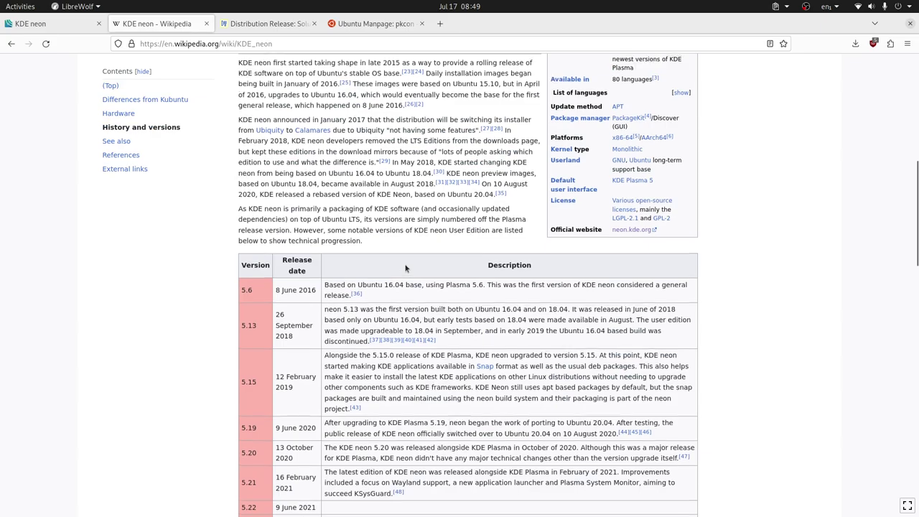
scroll(401, 262, "up", 4)
scroll(392, 295, "down", 2)
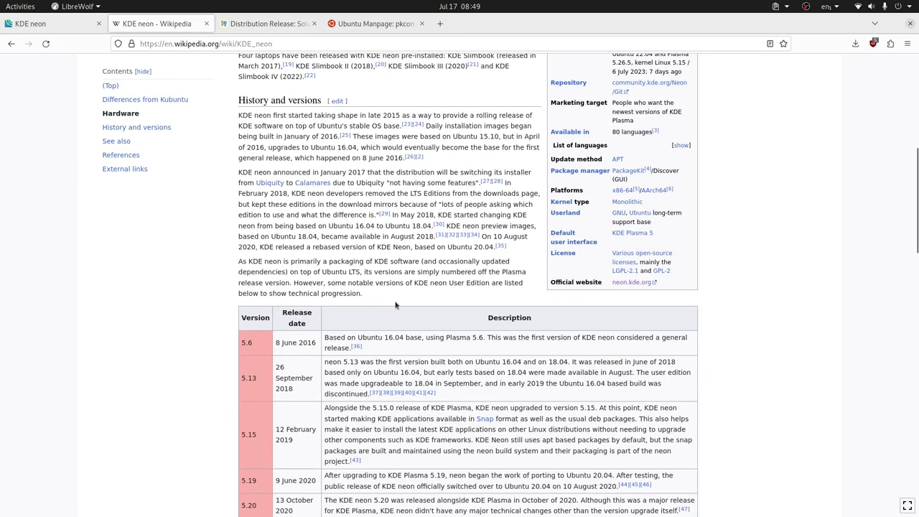
scroll(394, 299, "up", 3)
scroll(395, 299, "down", 3)
scroll(434, 330, "up", 3)
scroll(440, 327, "up", 3)
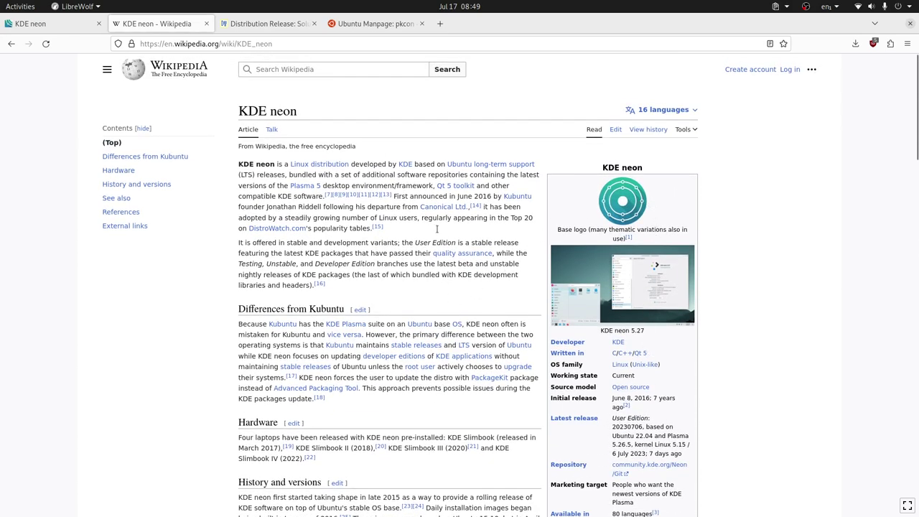
Look over the DistroWatch Solus release page, return to the KDE neon download page, then bring up the app switcher
left_click(284, 23)
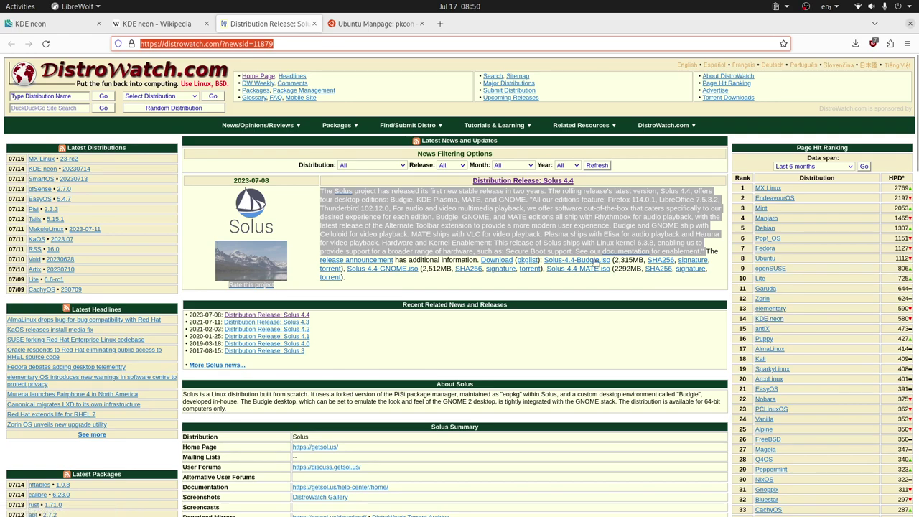
left_click(30, 23)
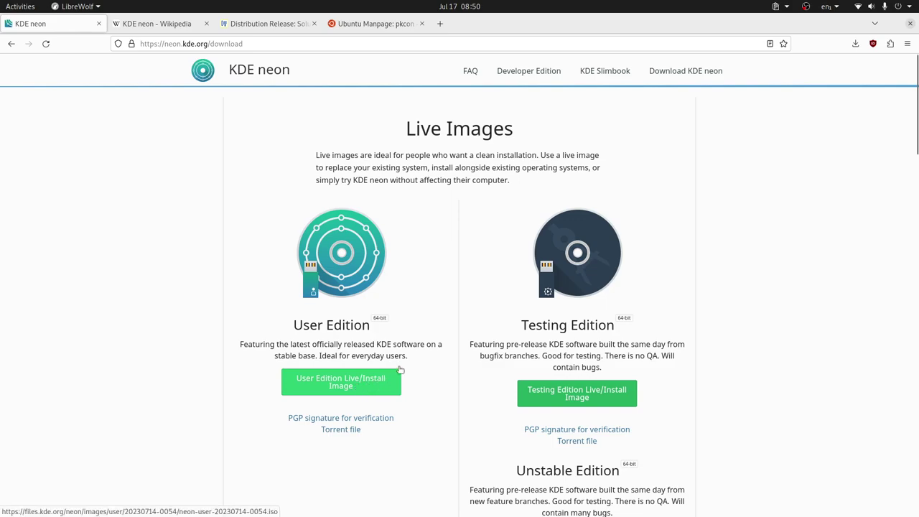
key("alt+Tab")
key("alt+Tab")
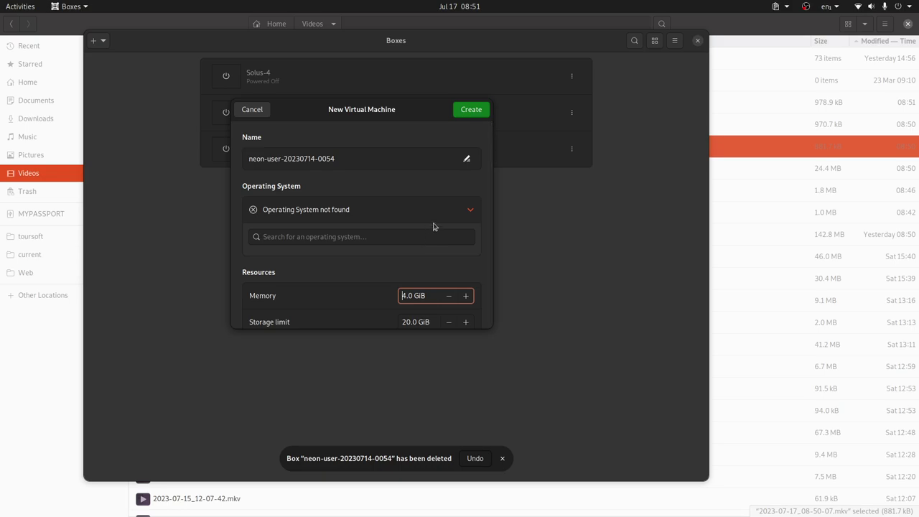
left_click(477, 112)
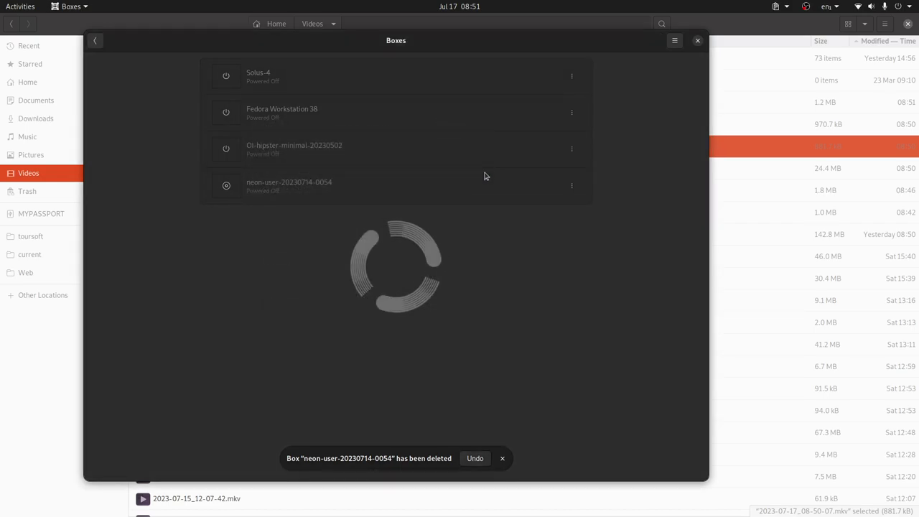
left_click(502, 458)
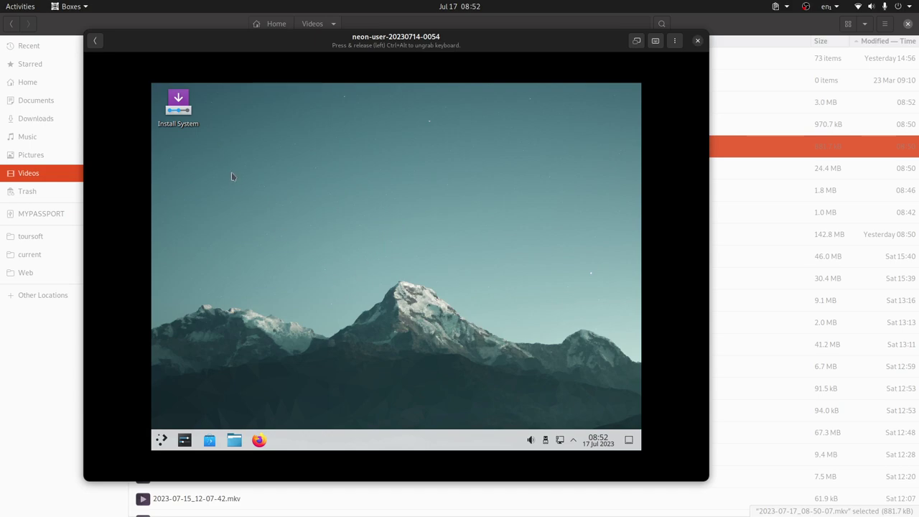
Launch the KDE neon installer, accept the default location and keyboard, and choose Erase disk
double_click(180, 124)
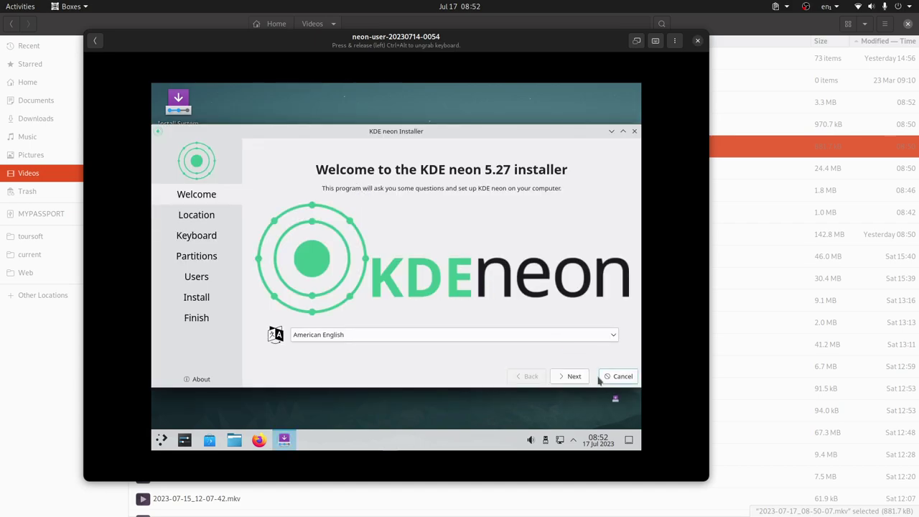
left_click(571, 378)
left_click(568, 383)
left_click(571, 378)
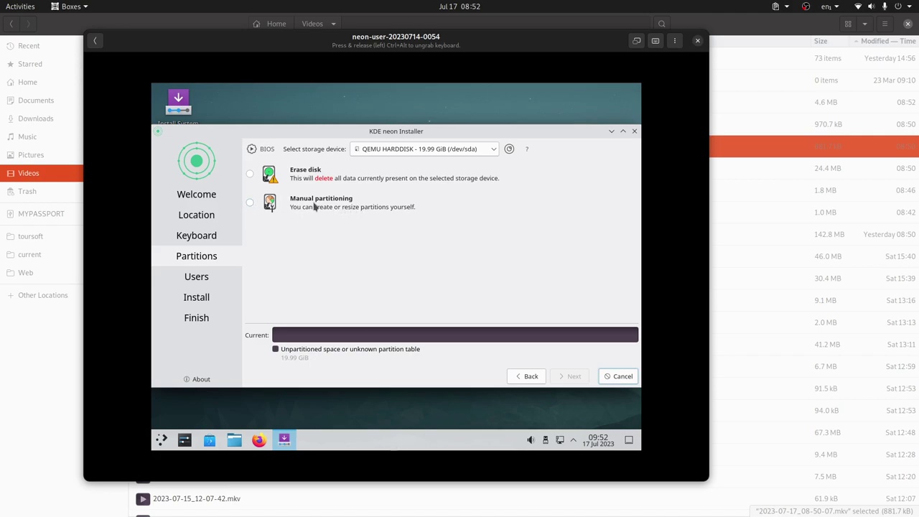
left_click(288, 181)
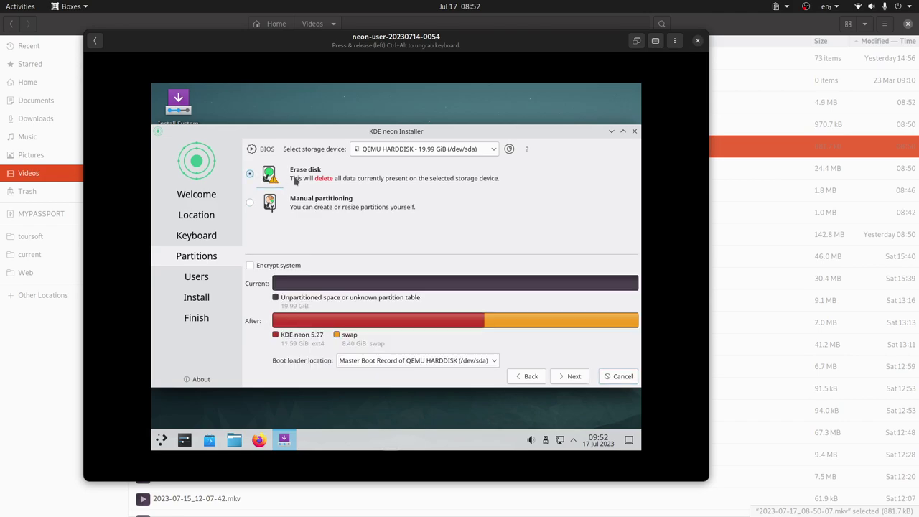
left_click(574, 377)
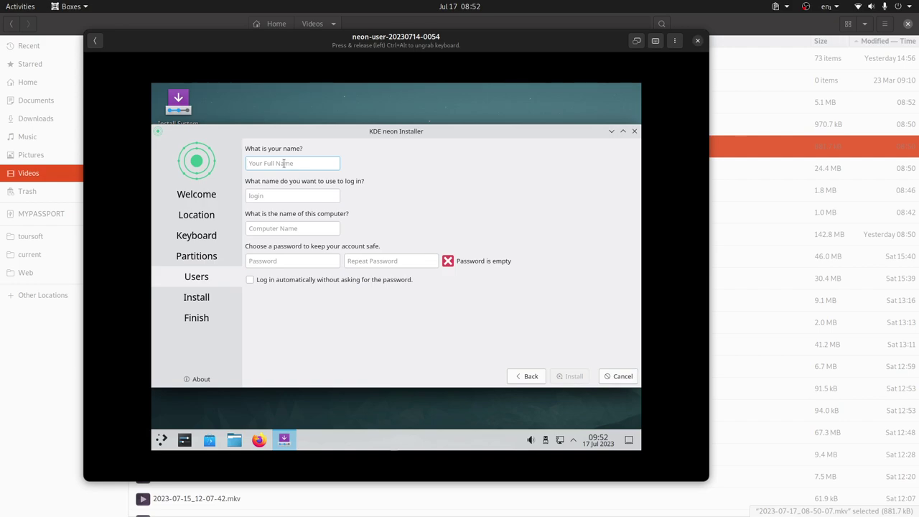
Enter the user's full name and login, and set the computer name to neon
type("LibreByte")
left_click(296, 197)
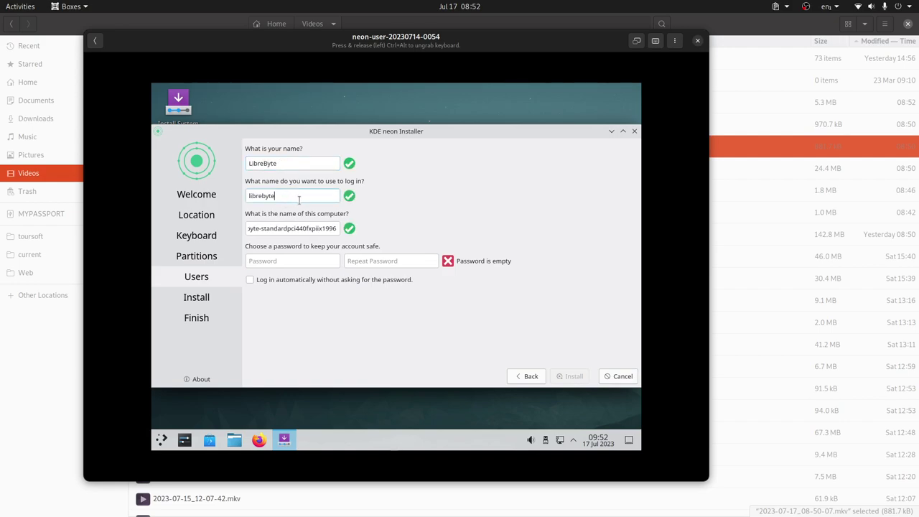
triple_click(295, 228)
type("neon")
Enter the account password twice and start installing KDE neon
left_click(295, 260)
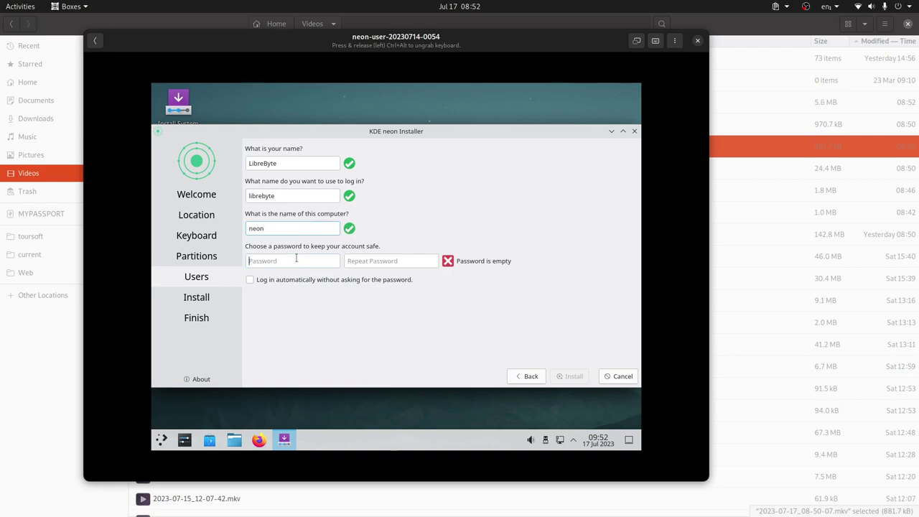
type("abc")
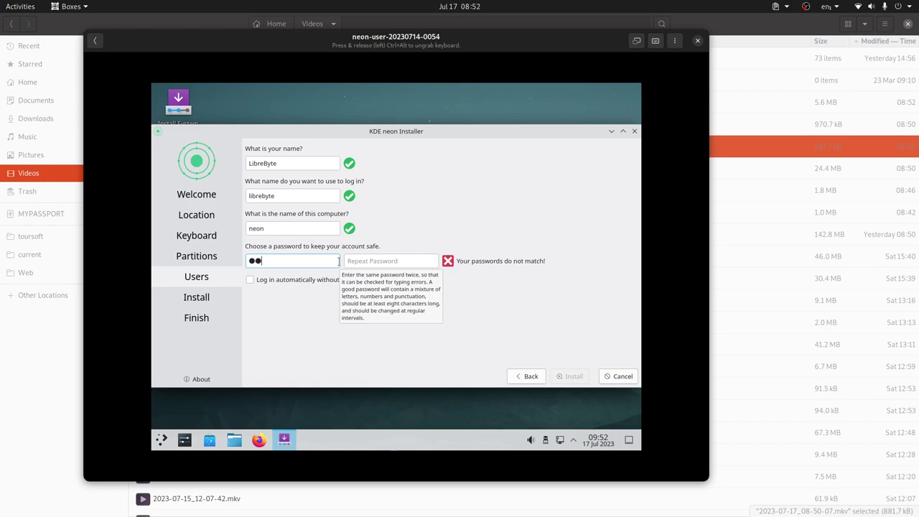
left_click(378, 260)
type("abc")
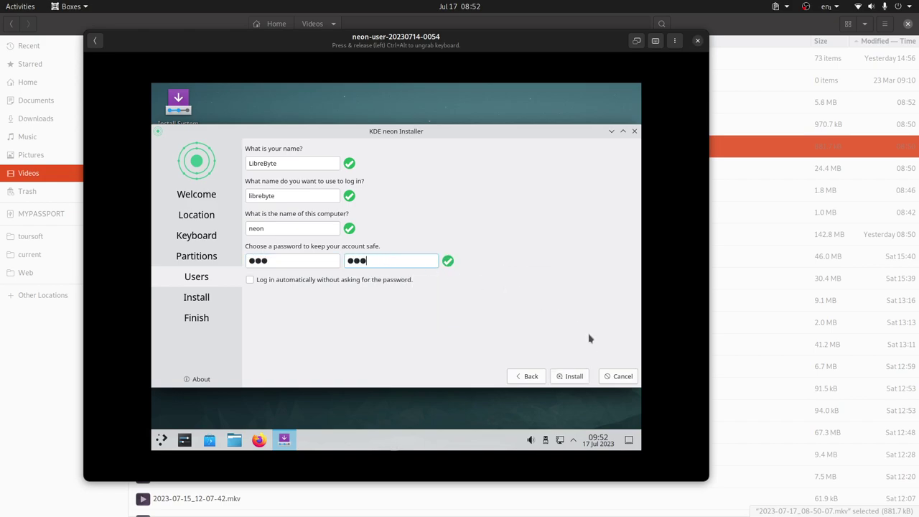
left_click(584, 377)
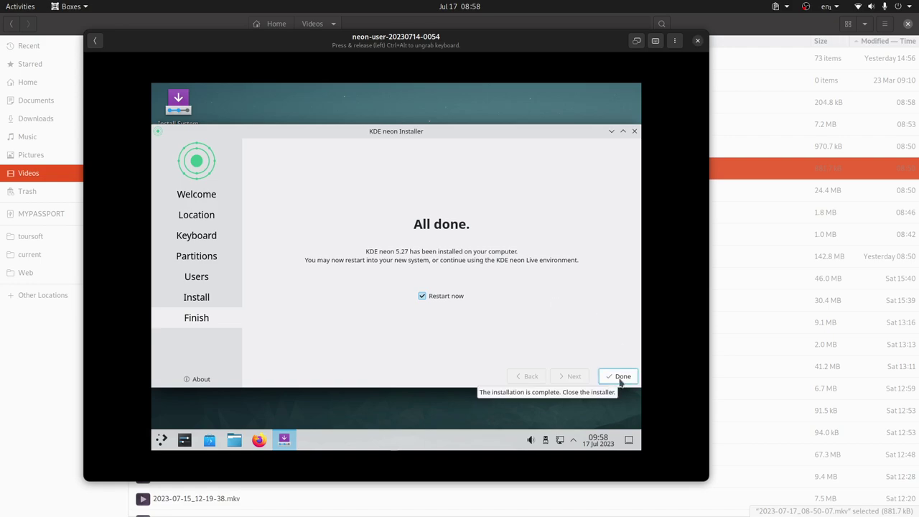
Close the finished installer with Restart now ticked and confirm medium removal so the VM reboots
left_click(620, 376)
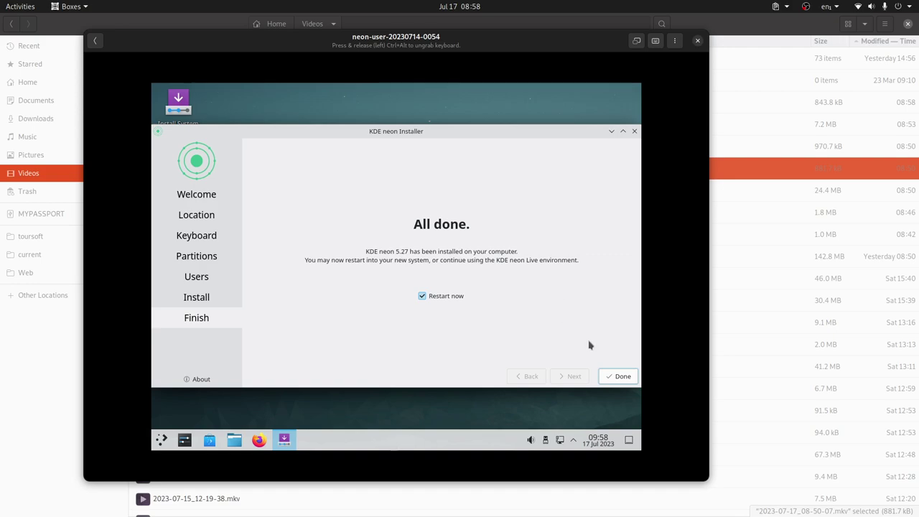
left_click(610, 381)
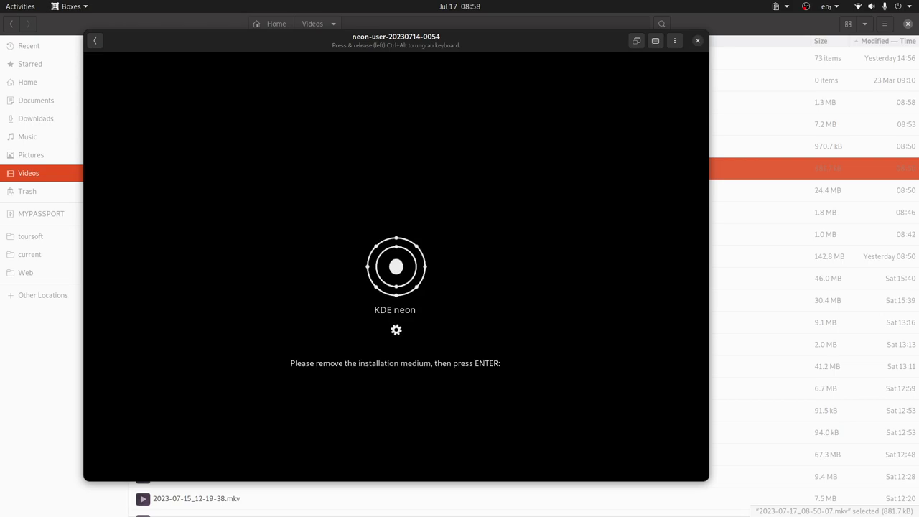
key("Return")
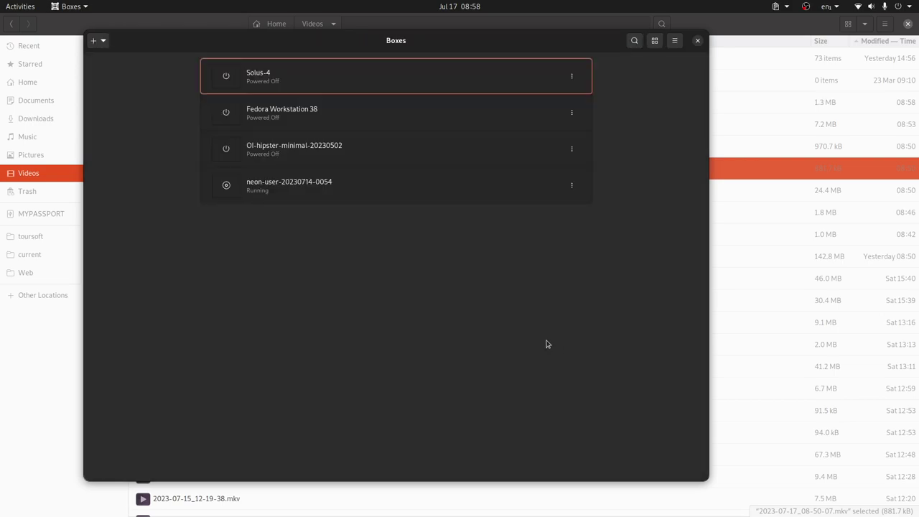
Open the neon-user VM display and log in to Plasma with the account password
left_click(377, 186)
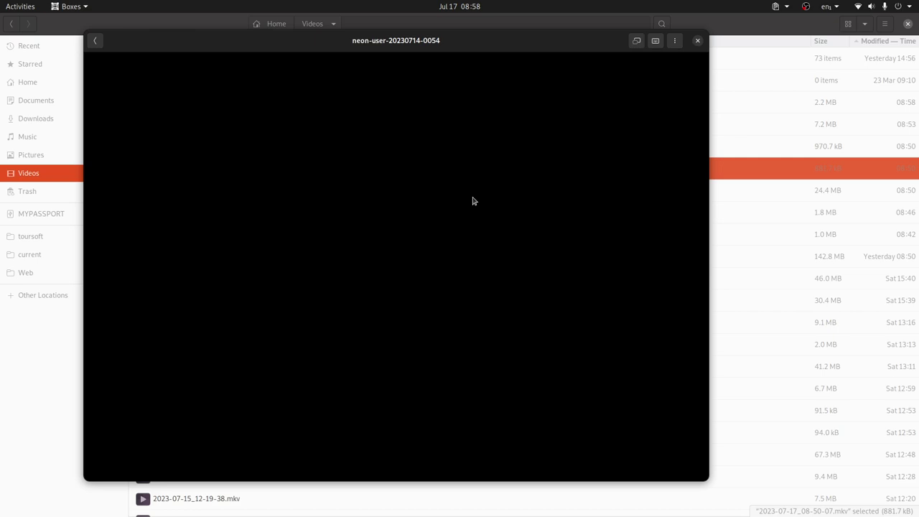
left_click(473, 201)
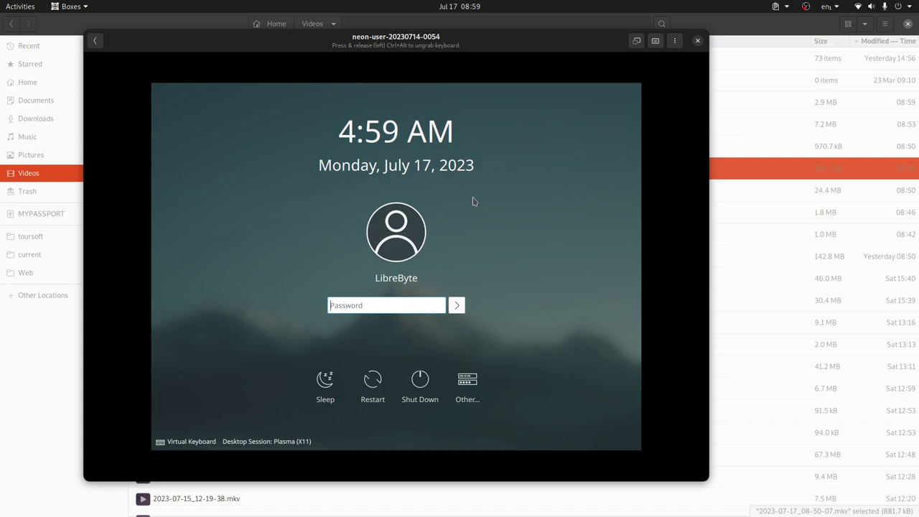
type("***")
key("Return")
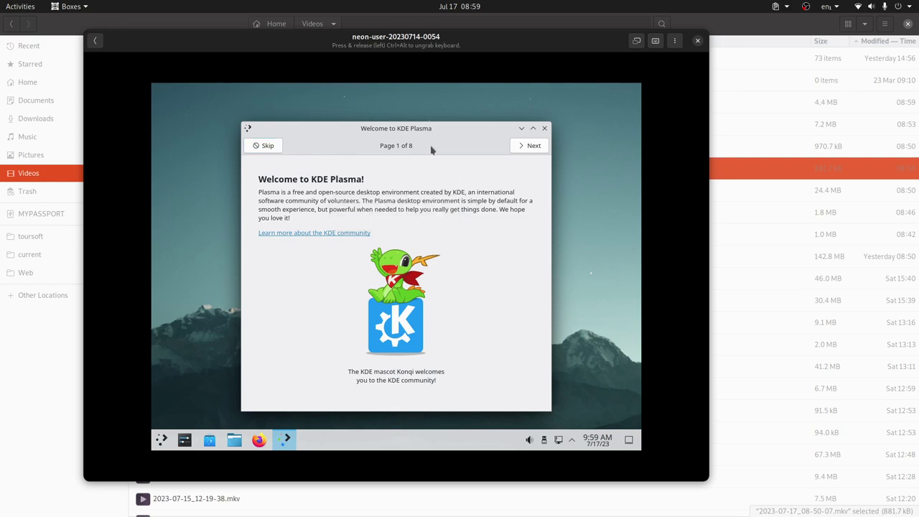
Step through all eight Welcome to KDE Plasma pages, finish the tour, and bring LibreWolf forward
left_click(523, 147)
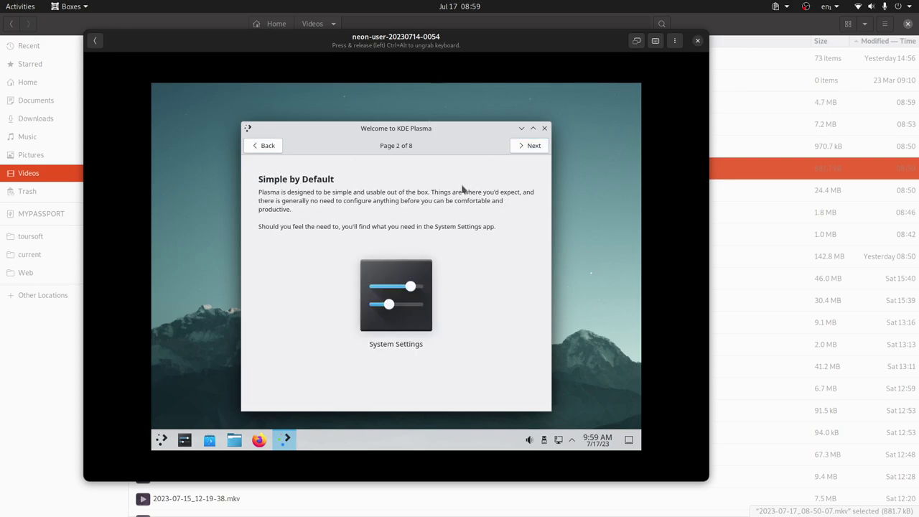
left_click(533, 149)
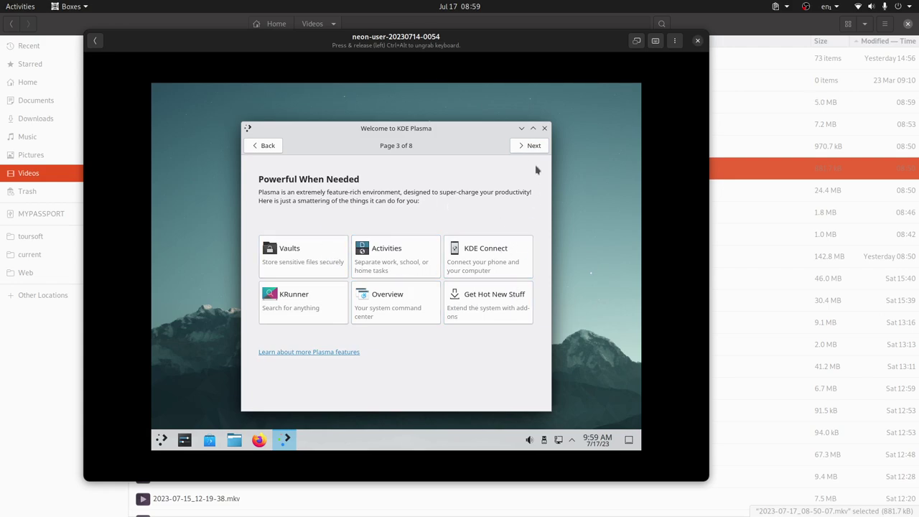
left_click(528, 145)
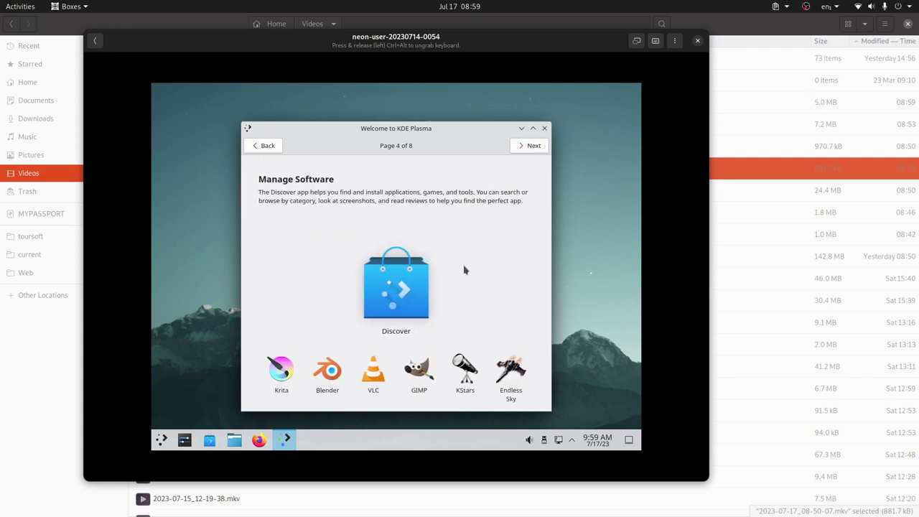
left_click(526, 146)
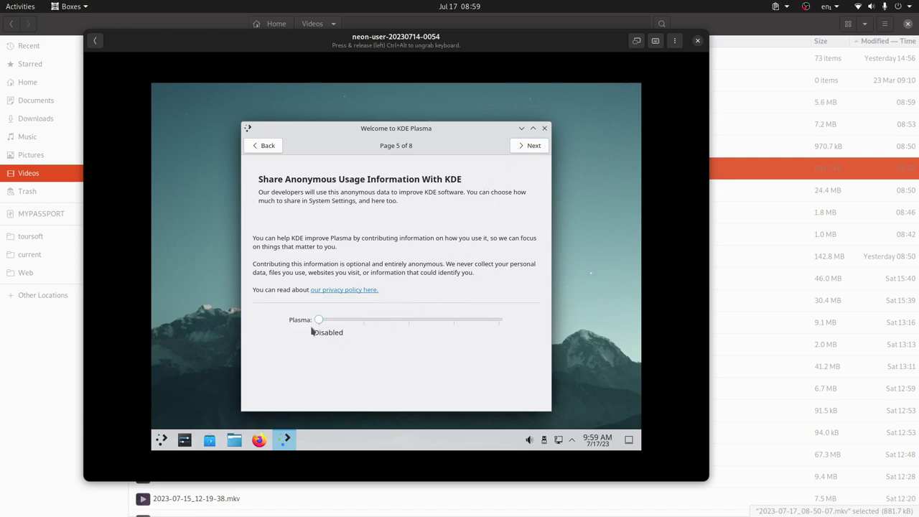
left_click(537, 149)
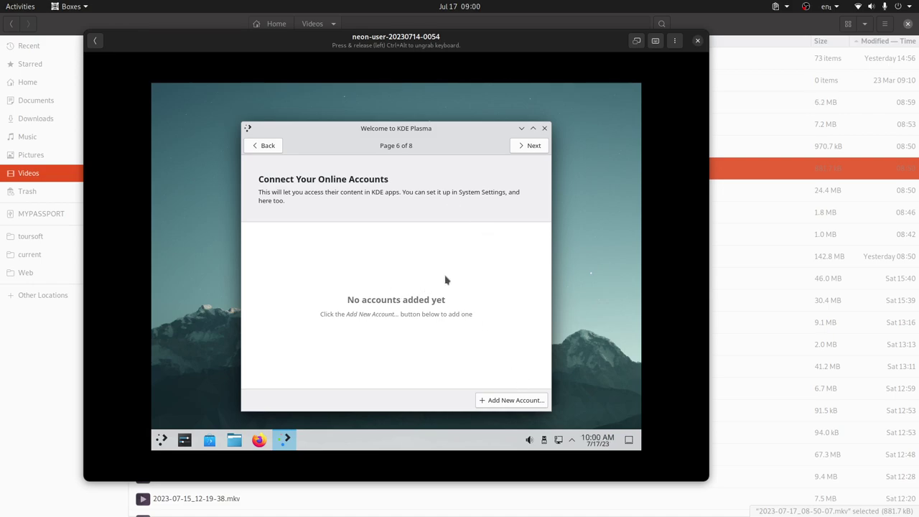
left_click(535, 151)
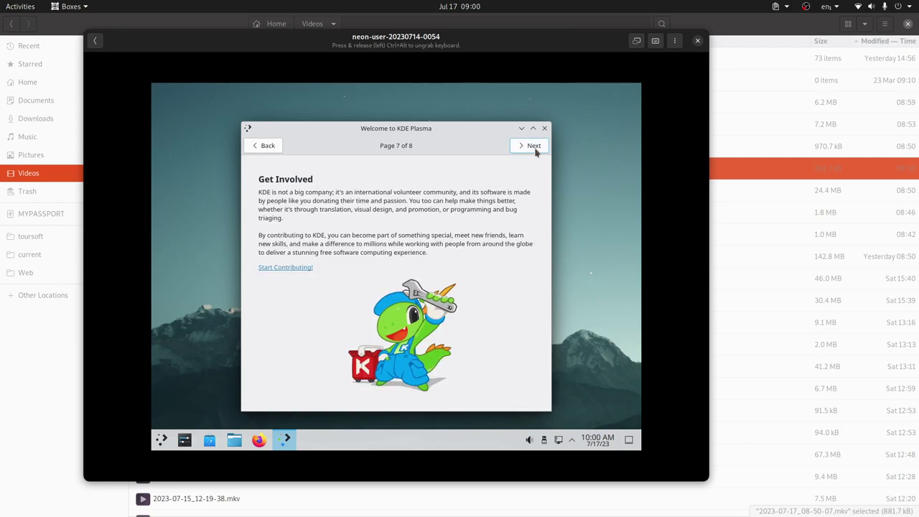
left_click(535, 147)
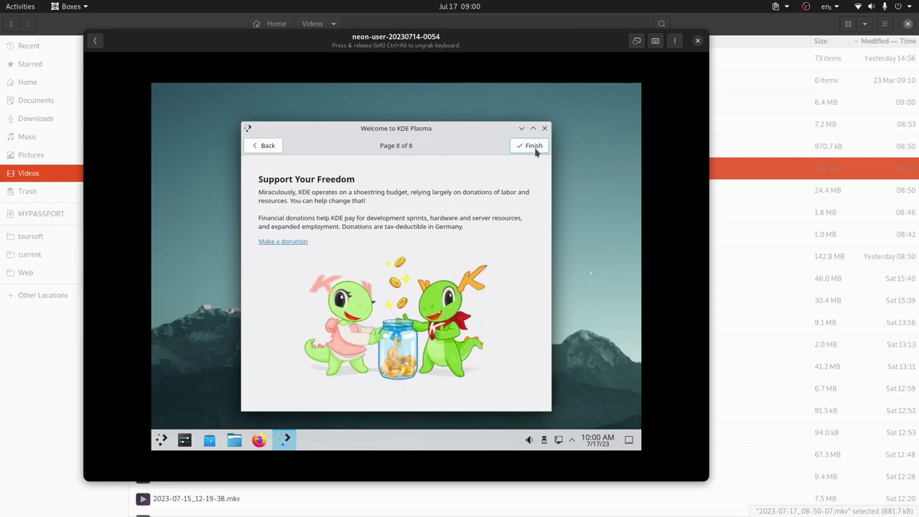
left_click(534, 147)
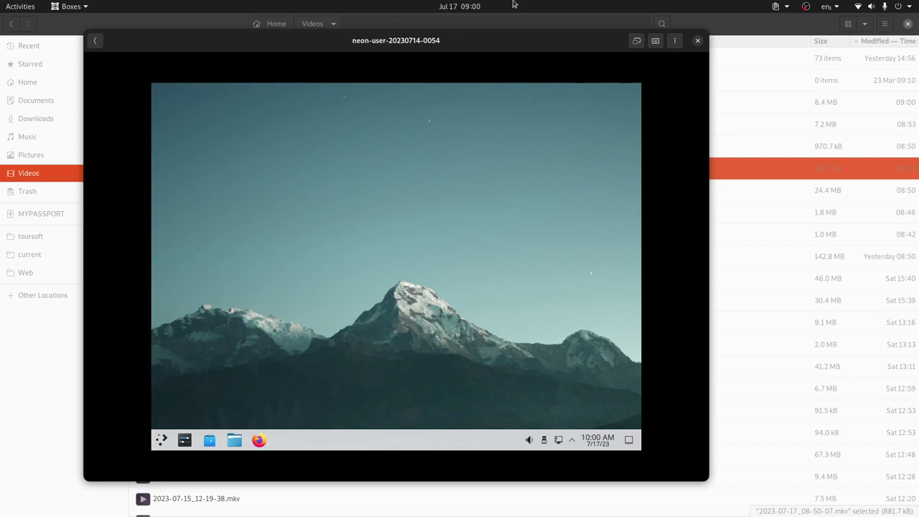
key("alt+Tab")
key("alt+Tab")
left_click(369, 25)
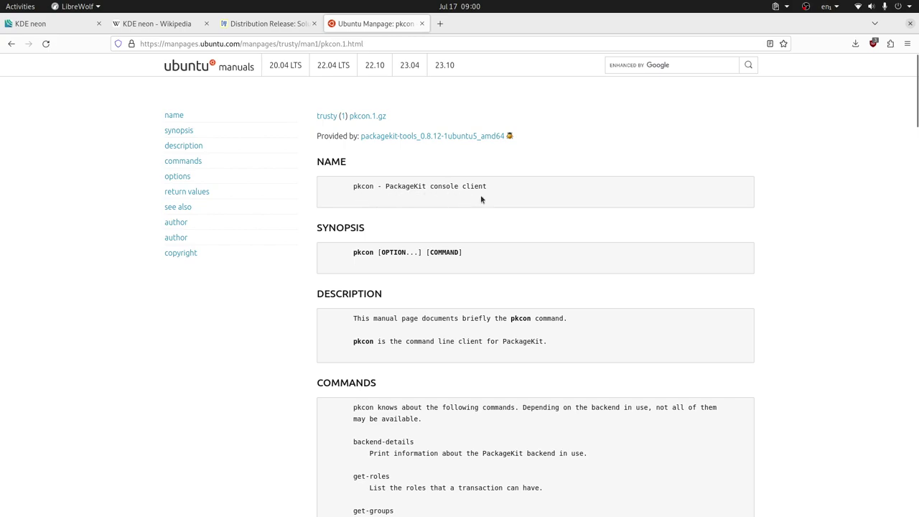
Select the word pkcon in the manpage's NAME section, then clear it and skim nearby
double_click(371, 186)
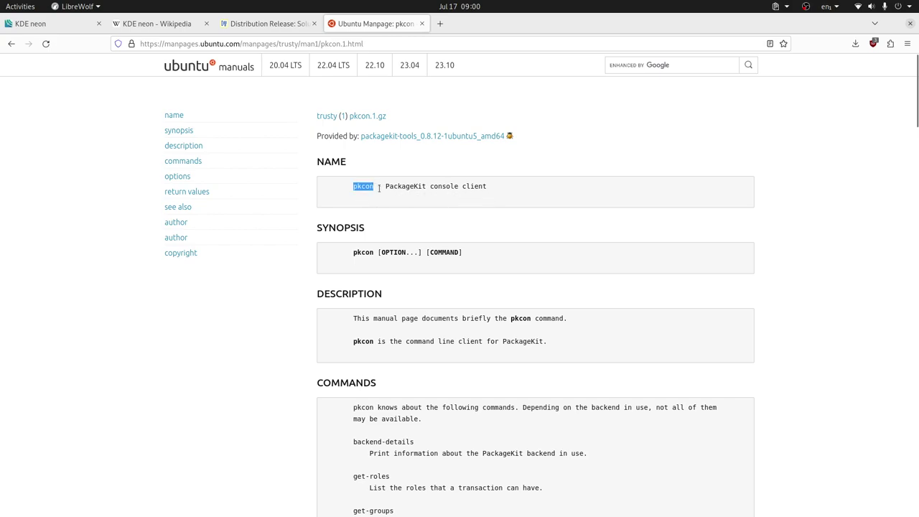
left_click(458, 203)
scroll(458, 204, "down", 15)
scroll(458, 206, "down", 15)
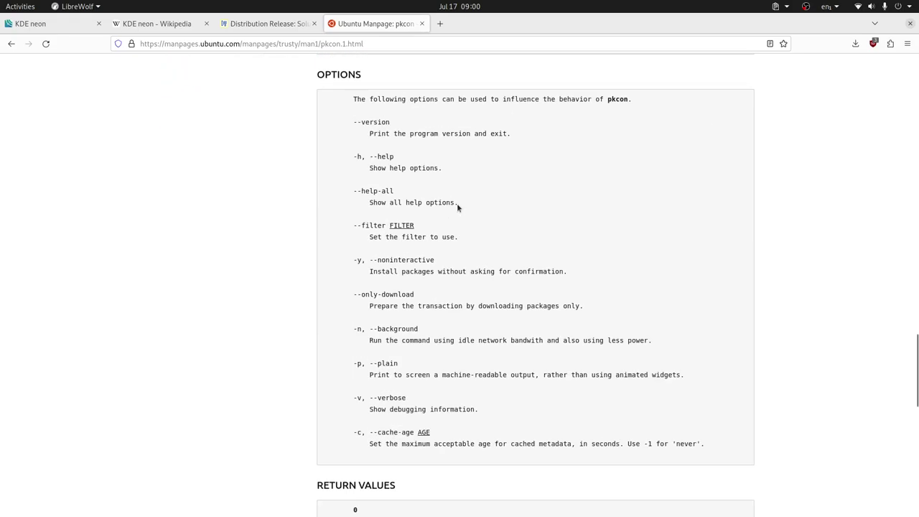
scroll(457, 206, "up", 8)
scroll(455, 205, "up", 15)
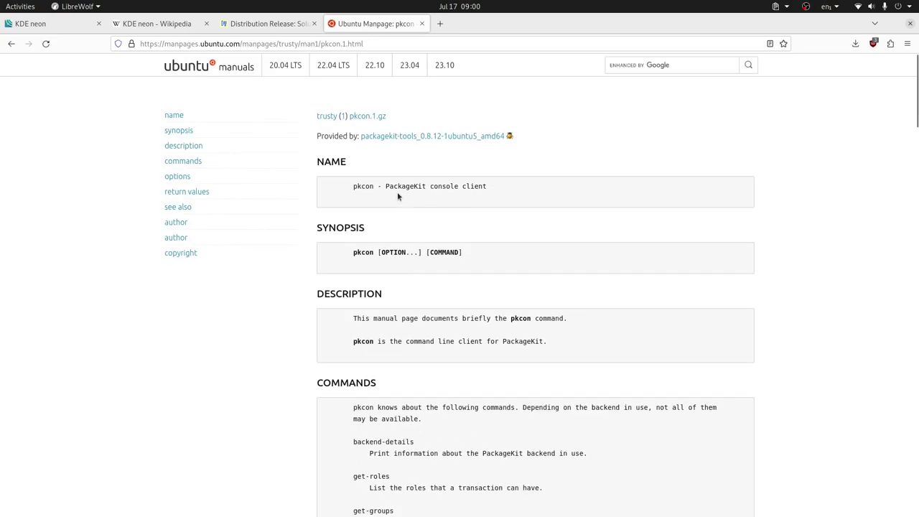
Select pkcon again and scroll down through the pkcon command list
double_click(362, 186)
scroll(477, 212, "down", 10)
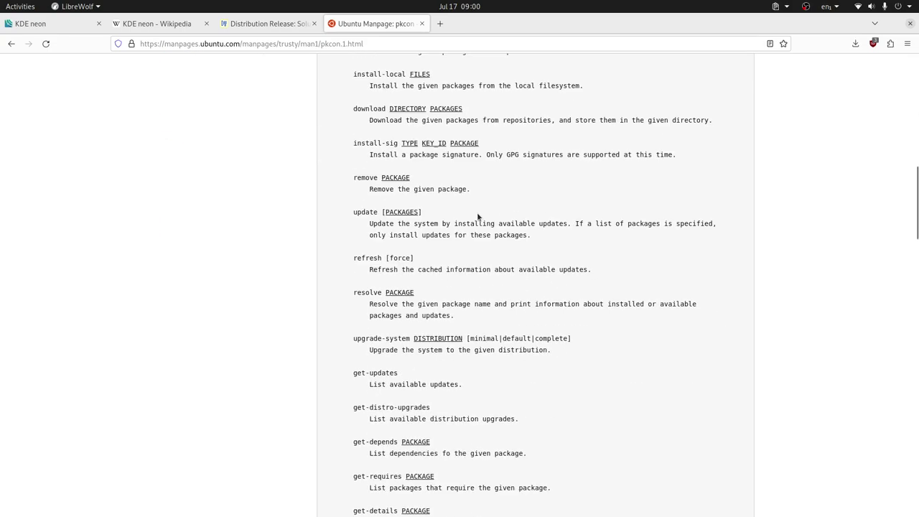
scroll(477, 213, "down", 5)
scroll(478, 214, "down", 9)
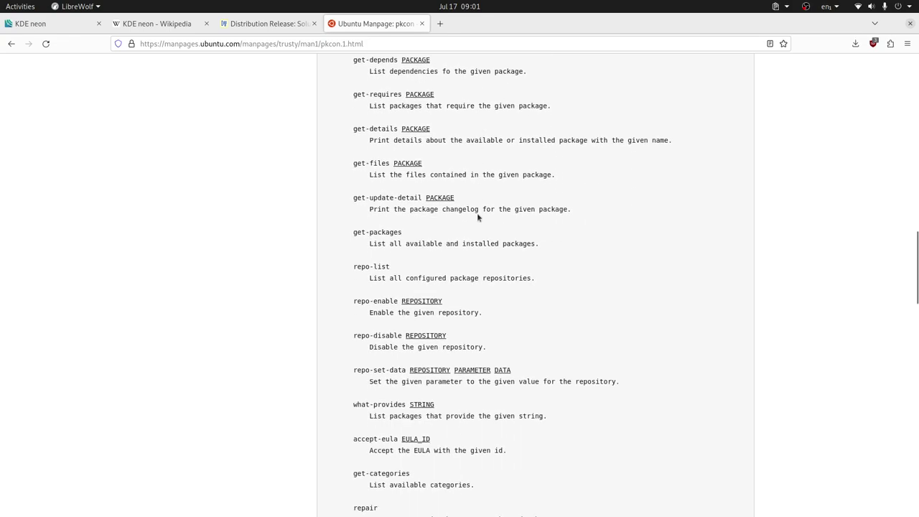
scroll(477, 218, "down", 3)
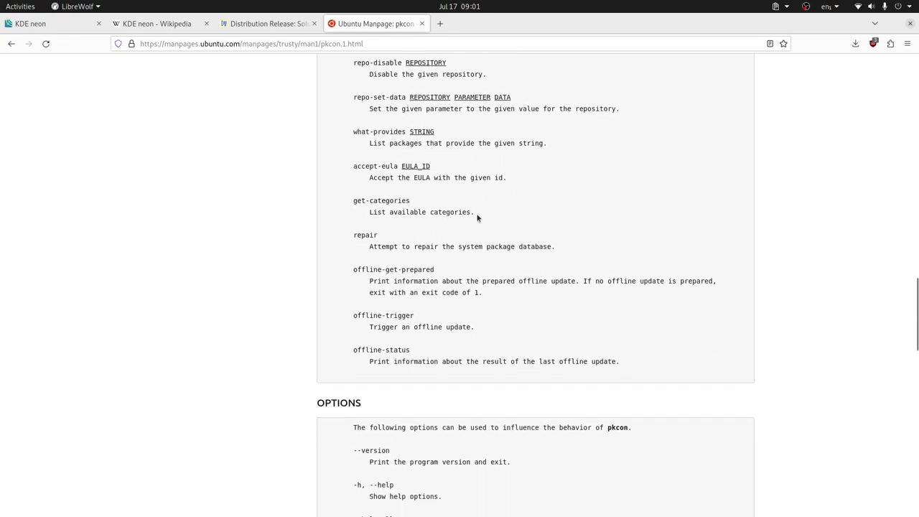
scroll(478, 218, "down", 20)
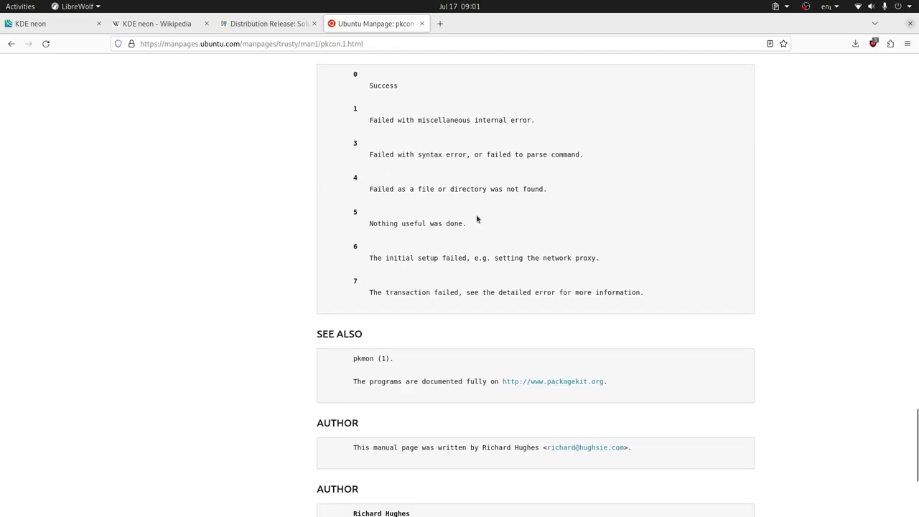
scroll(476, 214, "up", 20)
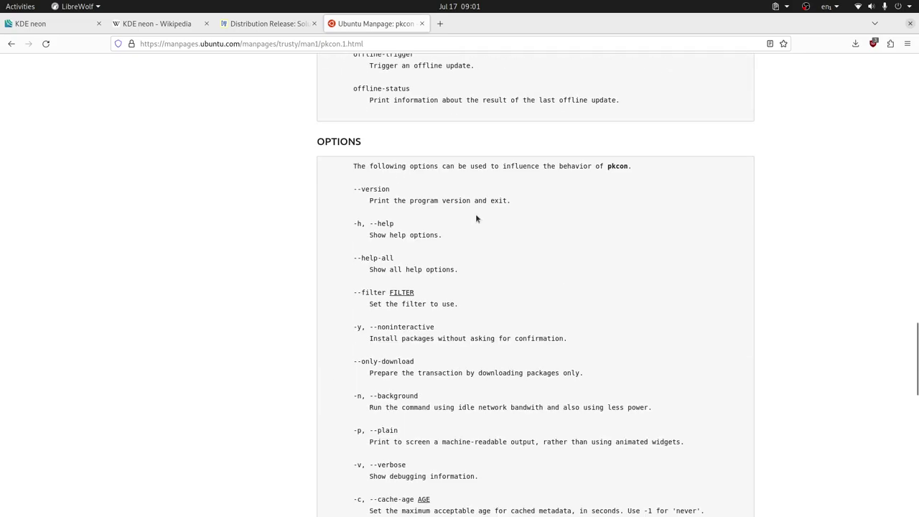
scroll(476, 218, "up", 17)
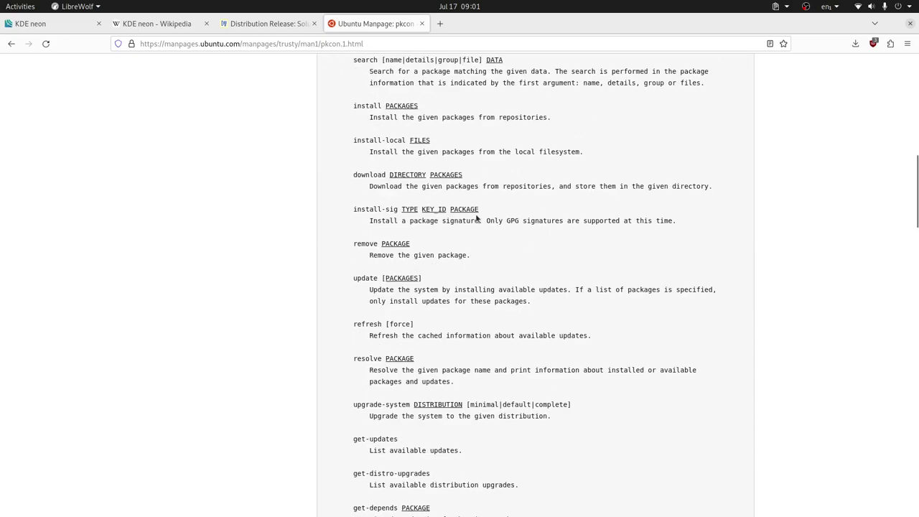
scroll(475, 213, "down", 1)
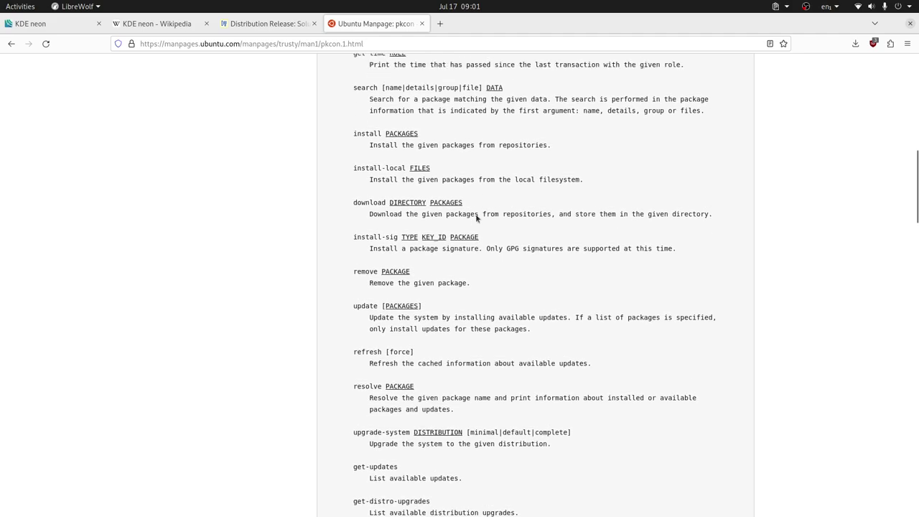
scroll(475, 214, "up", 6)
scroll(475, 214, "down", 8)
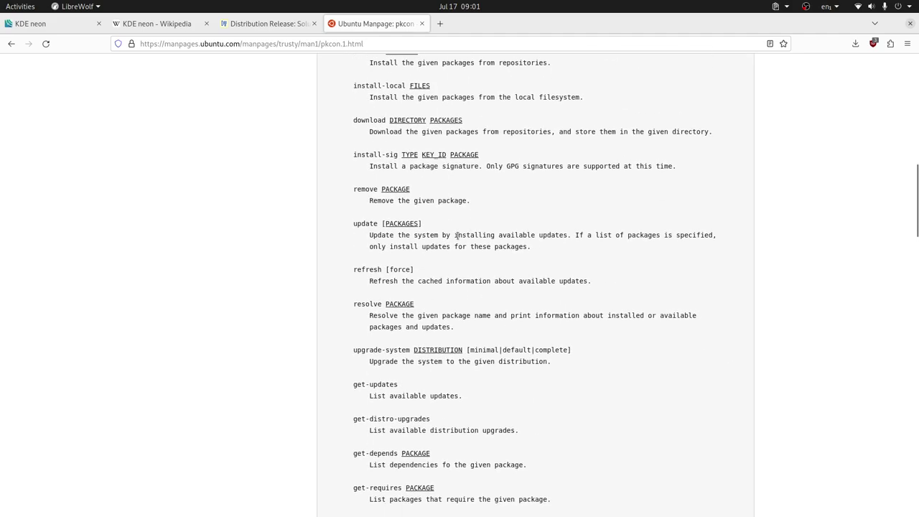
Select the refresh command name above get-updates and review the surrounding entries
double_click(365, 269)
scroll(500, 267, "down", 8)
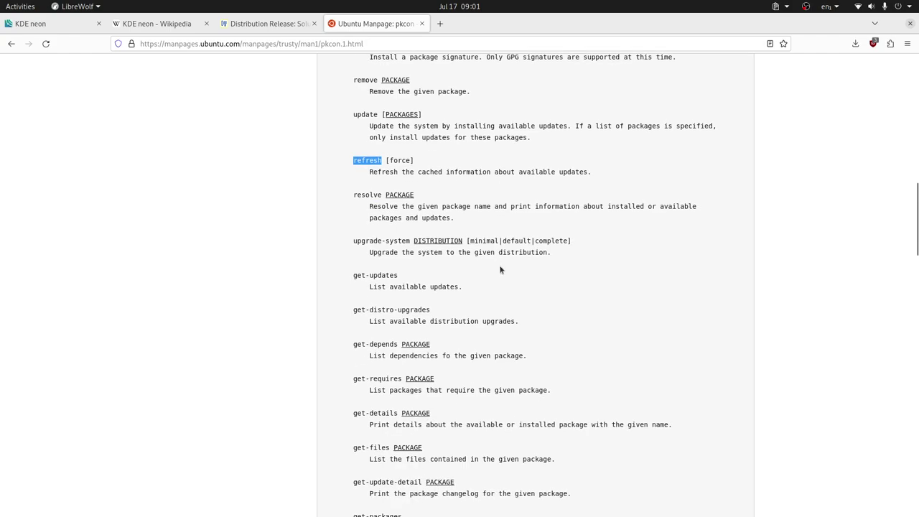
scroll(500, 265, "down", 8)
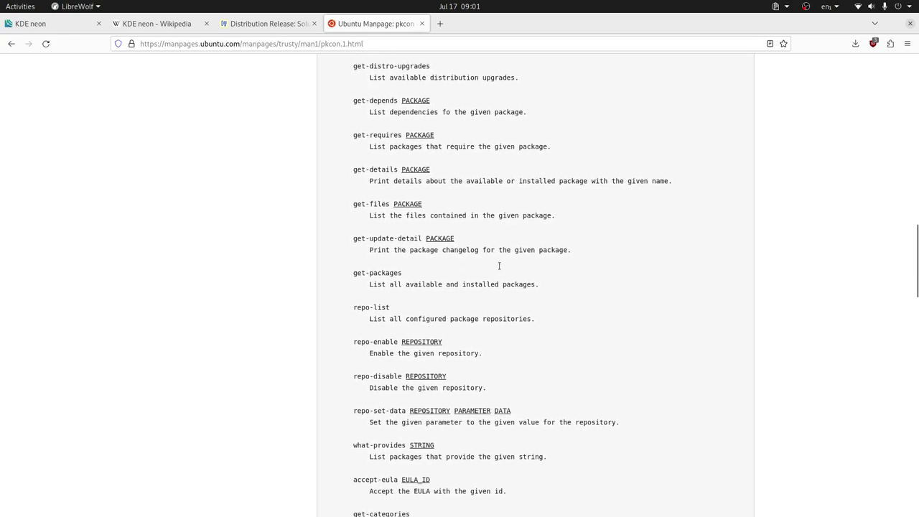
scroll(499, 265, "down", 2)
scroll(499, 265, "up", 15)
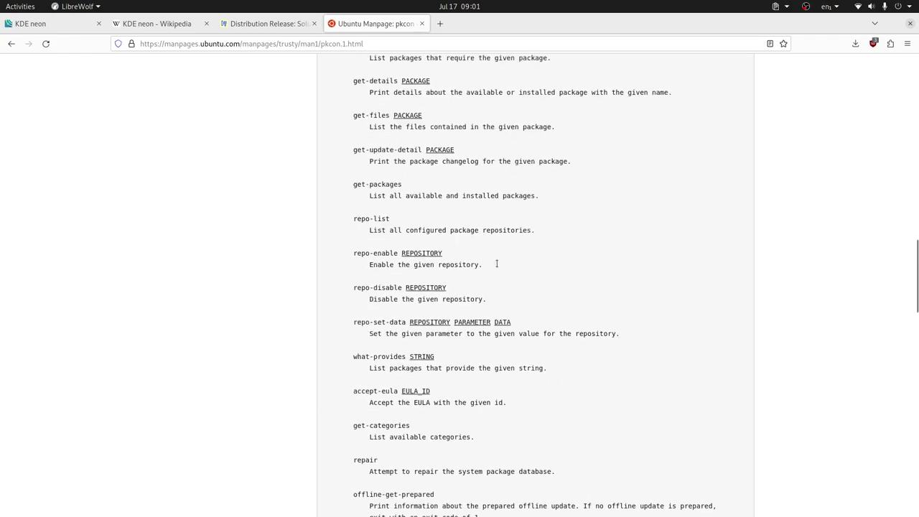
scroll(498, 267, "up", 3)
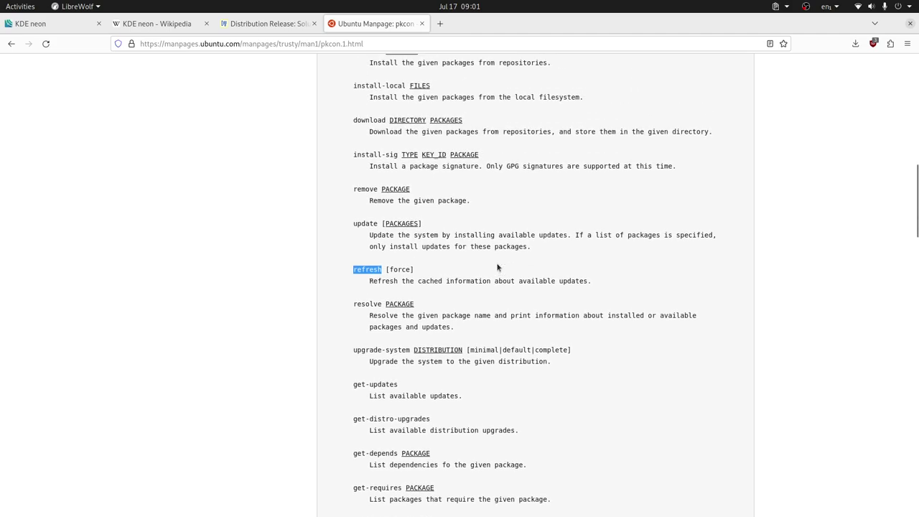
scroll(498, 268, "up", 9)
scroll(498, 267, "down", 3)
scroll(498, 267, "down", 10)
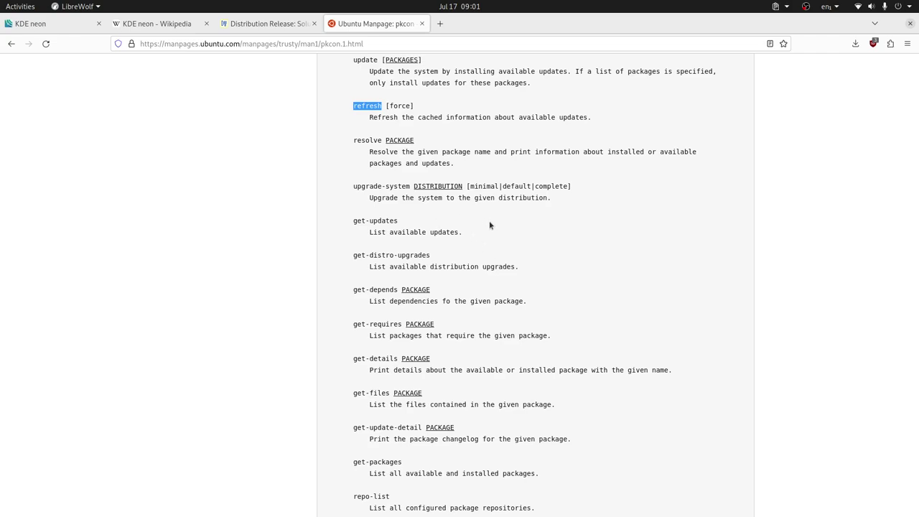
key("alt")
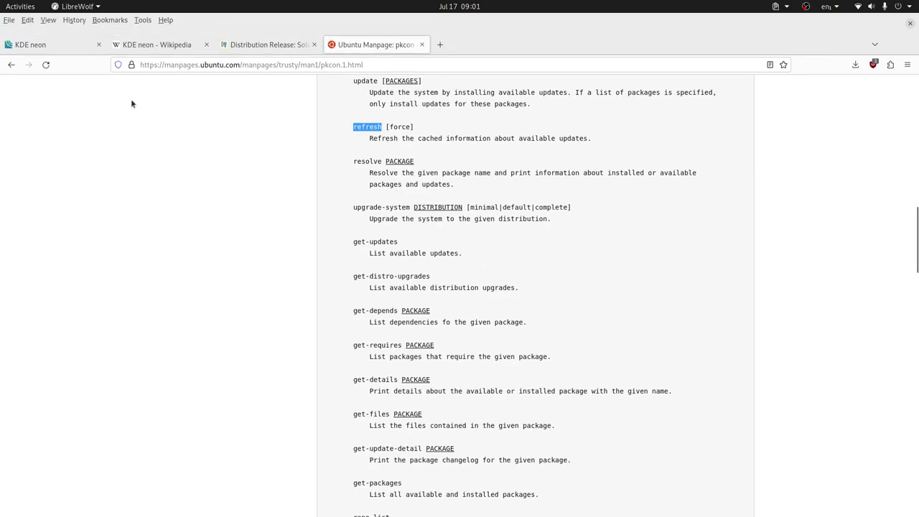
key("alt")
Go to the KDE neon FAQ tab and highlight 'update' in the pkcon update command
left_click(55, 24)
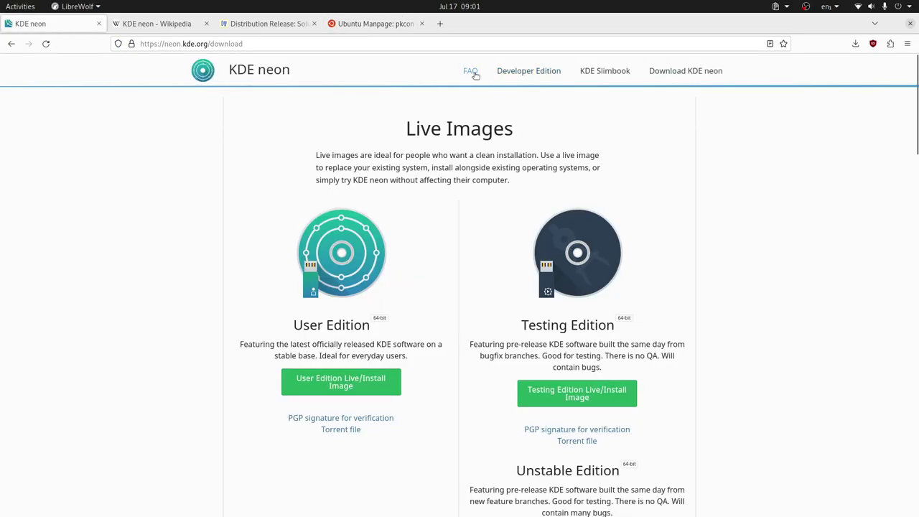
scroll(593, 228, "down", 8)
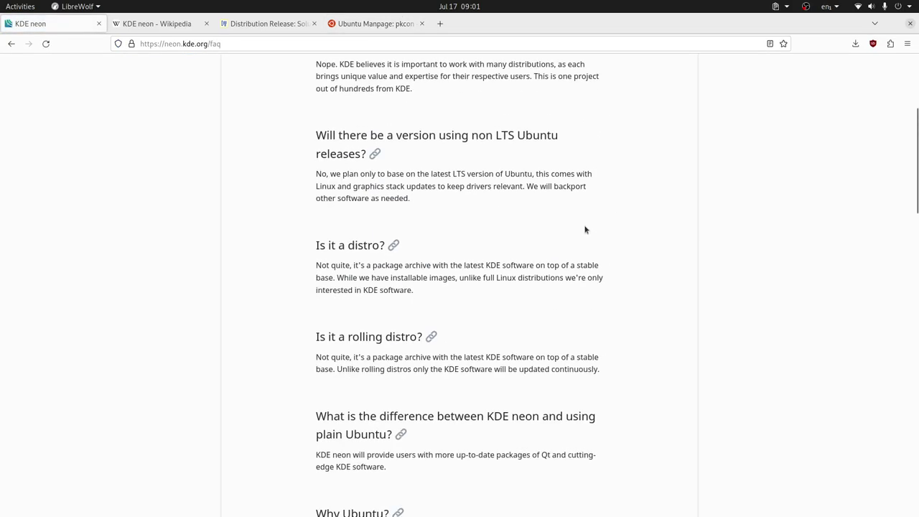
scroll(585, 228, "down", 8)
scroll(584, 229, "down", 5)
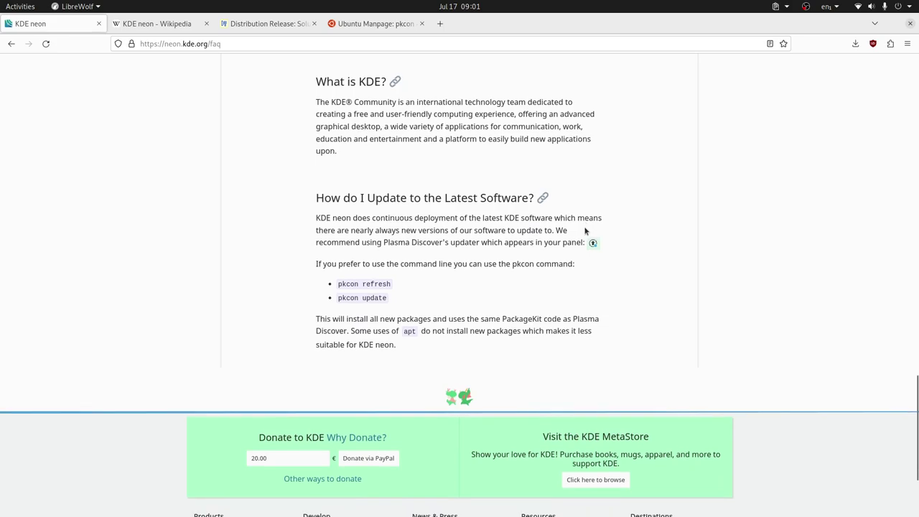
double_click(374, 297)
double_click(376, 283)
double_click(373, 297)
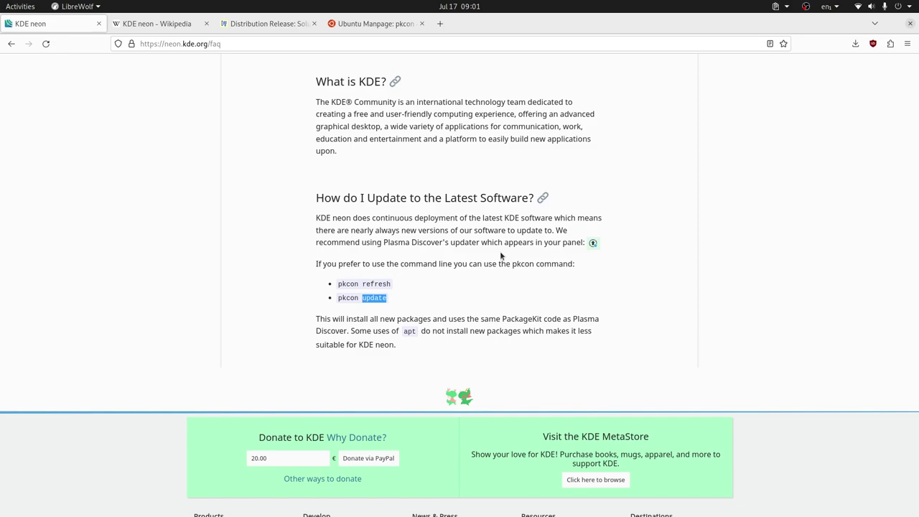
Select pkcon in the pkcon refresh and pkcon update commands, then read back up through the Kubuntu questions
double_click(350, 284)
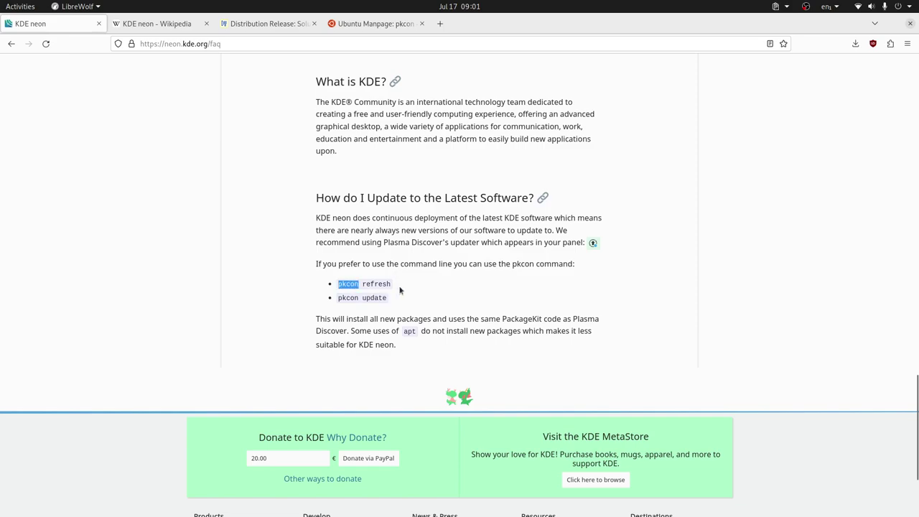
double_click(348, 298)
scroll(470, 275, "up", 2)
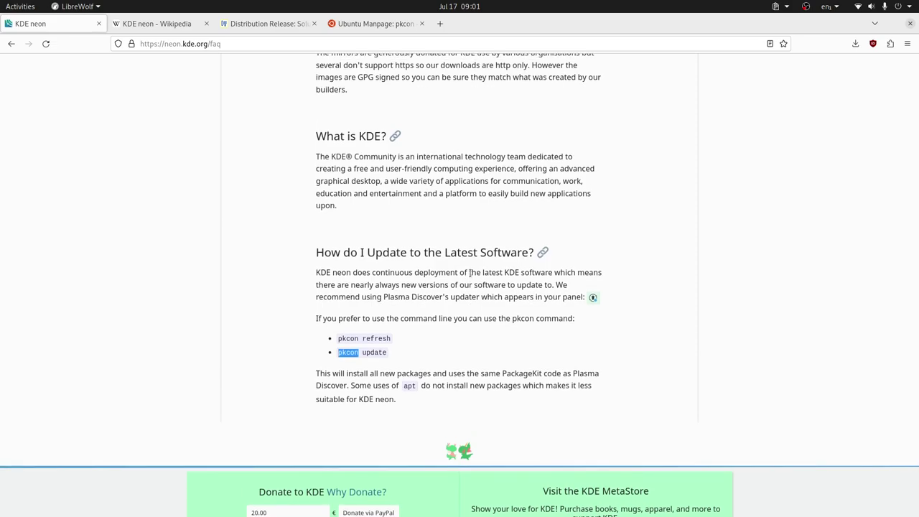
scroll(470, 273, "up", 8)
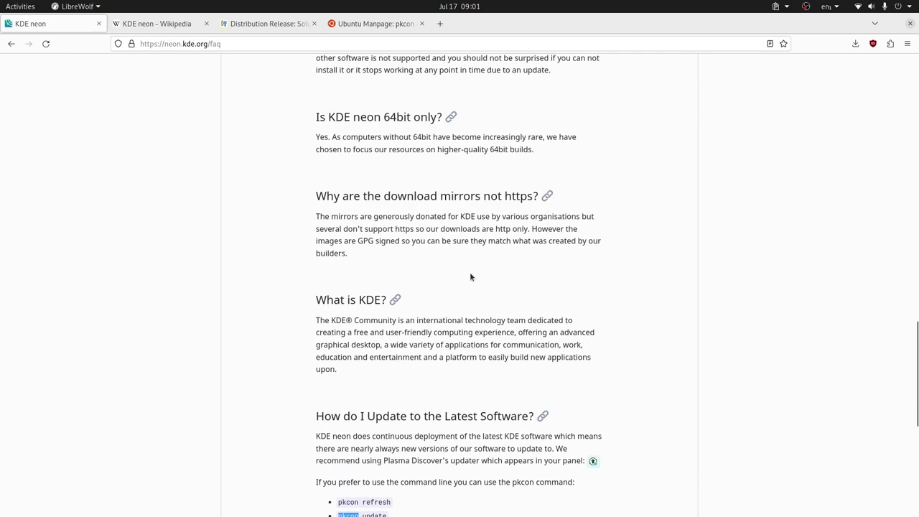
scroll(470, 272, "up", 4)
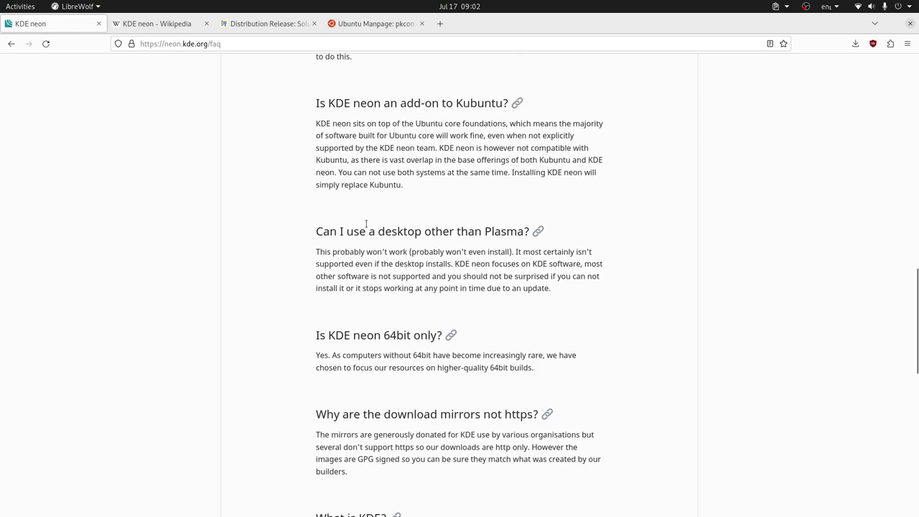
scroll(451, 272, "up", 3)
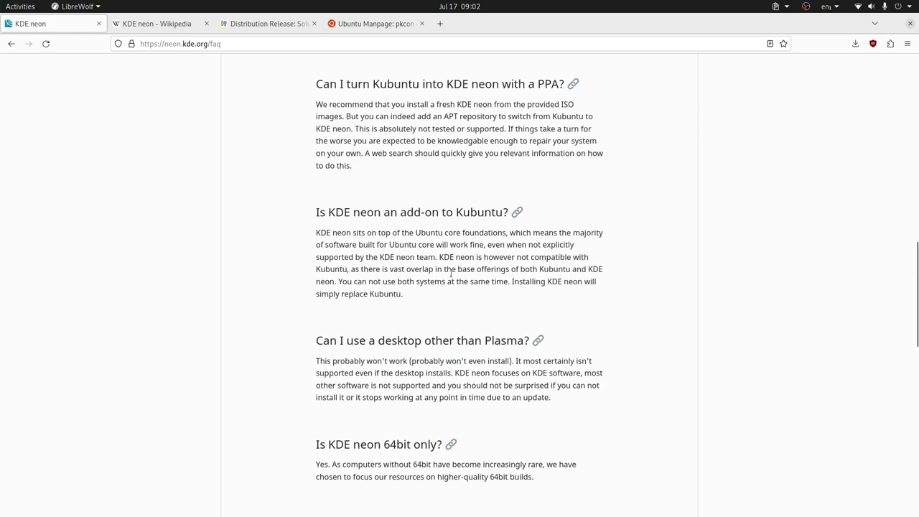
scroll(451, 272, "up", 3)
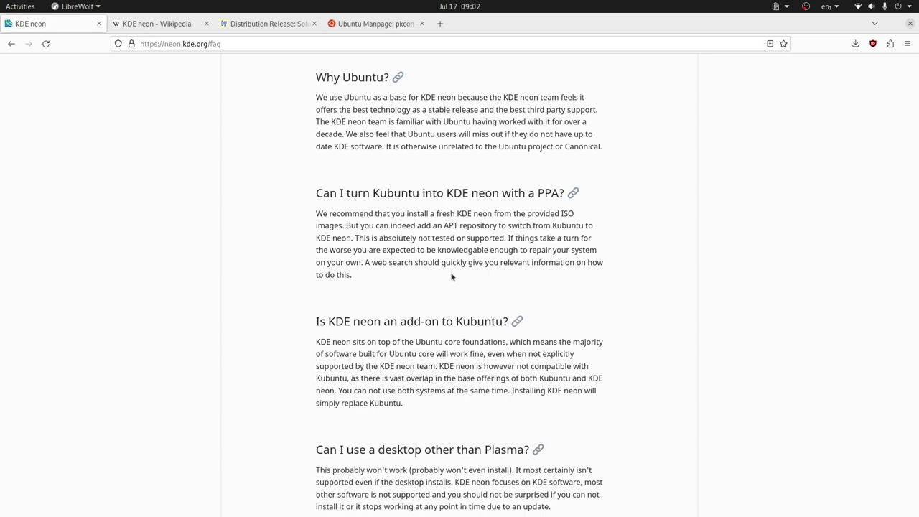
Bring up the running-applications switcher over LibreWolf's KDE neon FAQ page
key("alt+Tab")
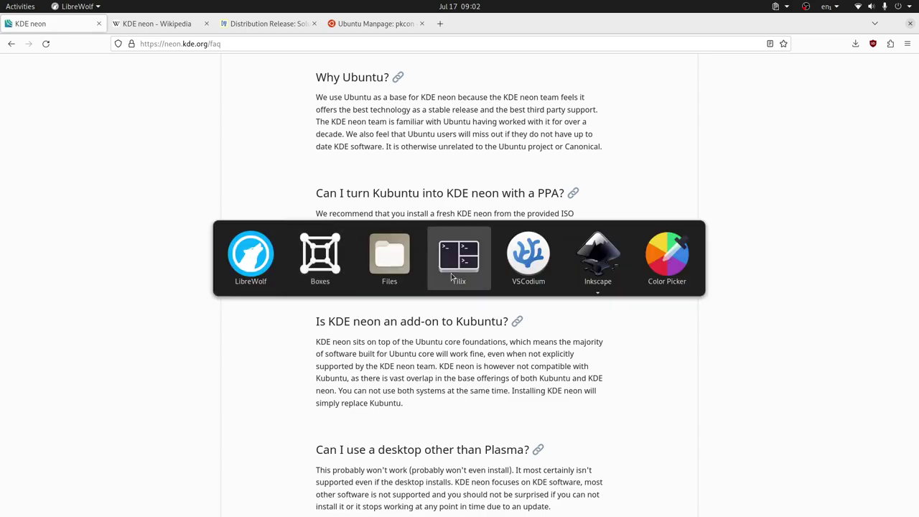
In the neon VM, open System Settings and filter modules by 'dis' to reach Display Configuration
left_click(317, 266)
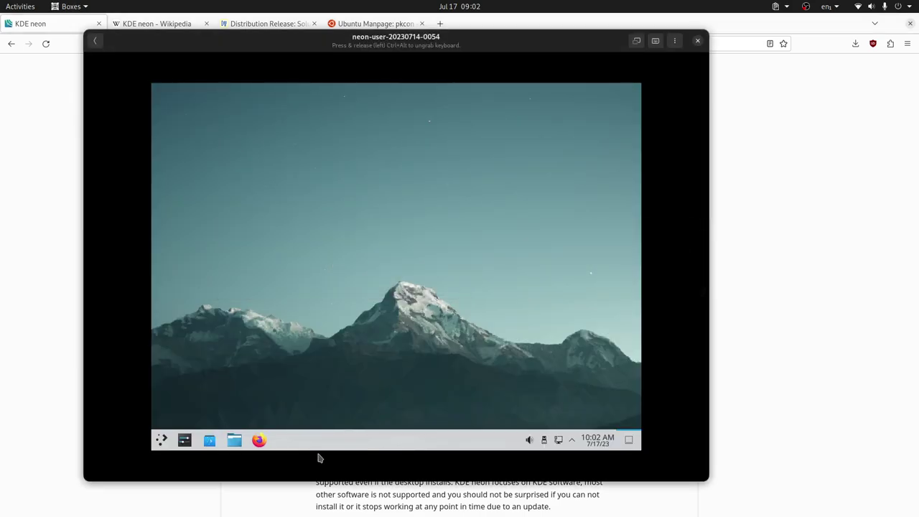
left_click(185, 441)
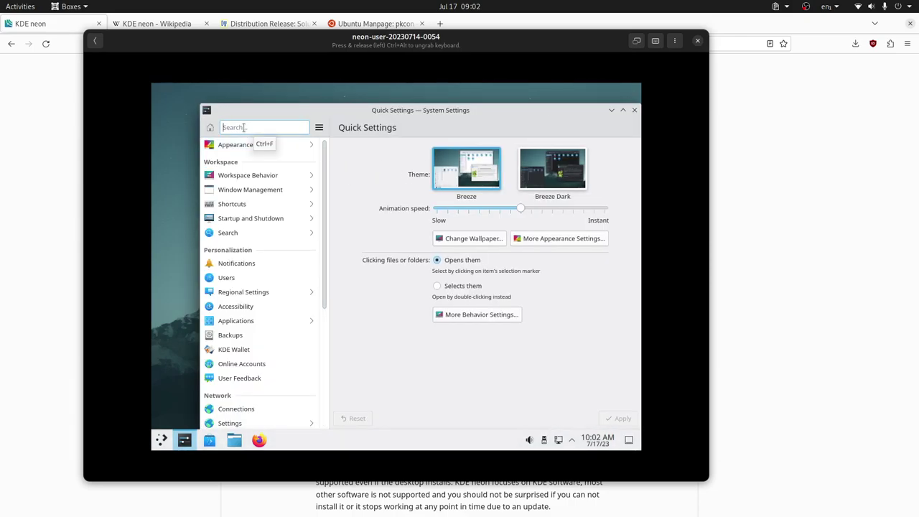
left_click(243, 127)
type("net")
key("BackSpace")
key("BackSpace")
key("BackSpace")
type("dis")
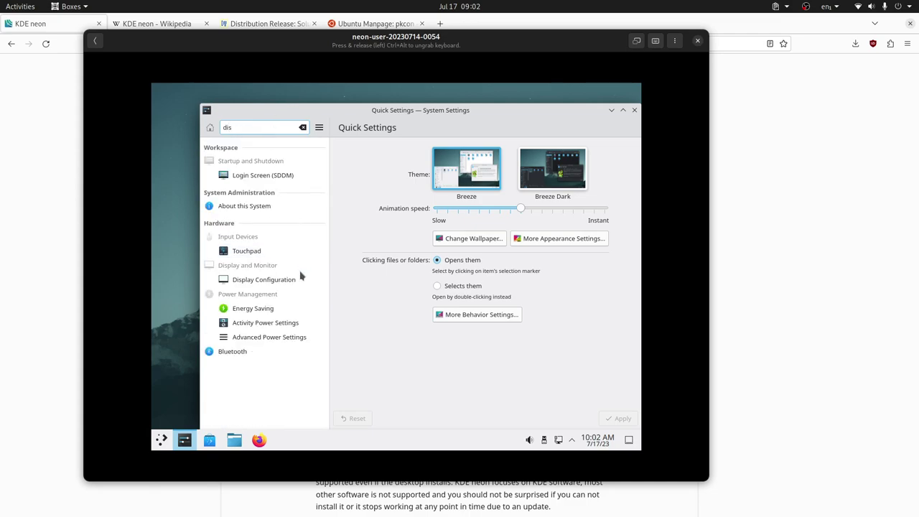
left_click(277, 284)
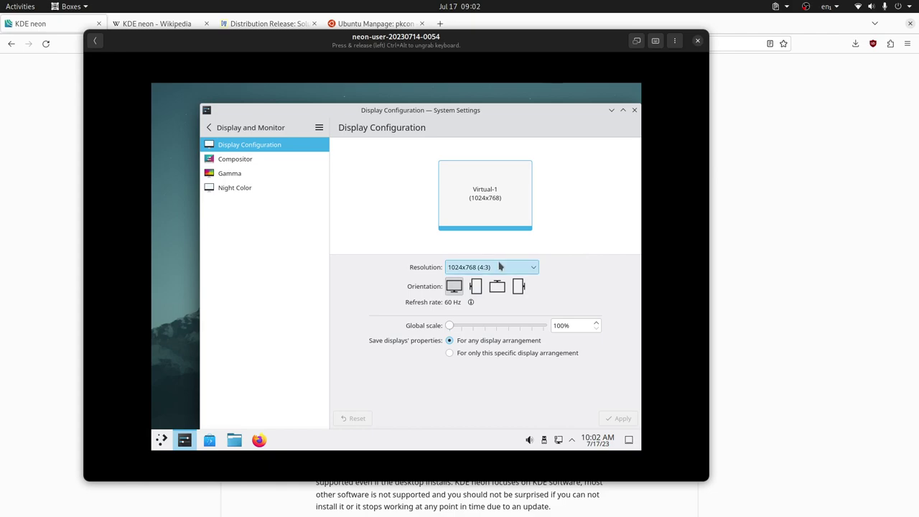
Set the VM display to 1920x1080 (16:9), apply it, and close the settings window
left_click(500, 266)
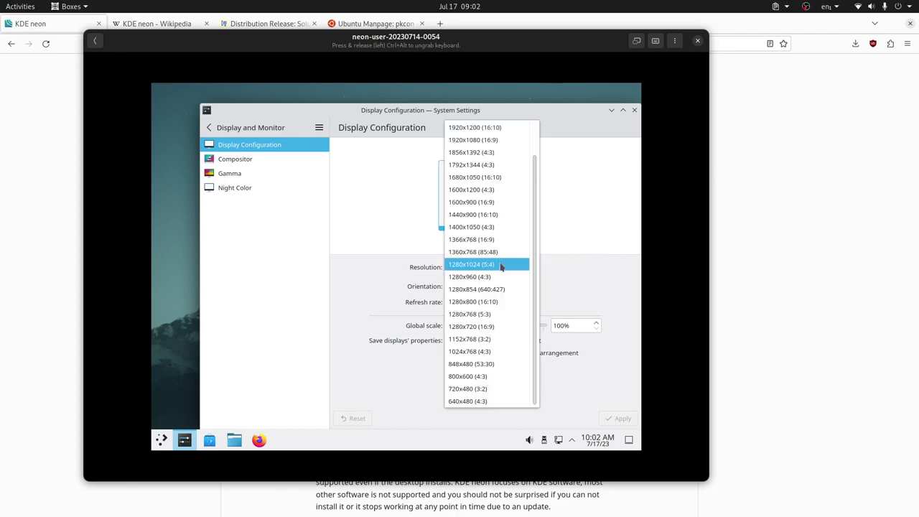
left_click(497, 141)
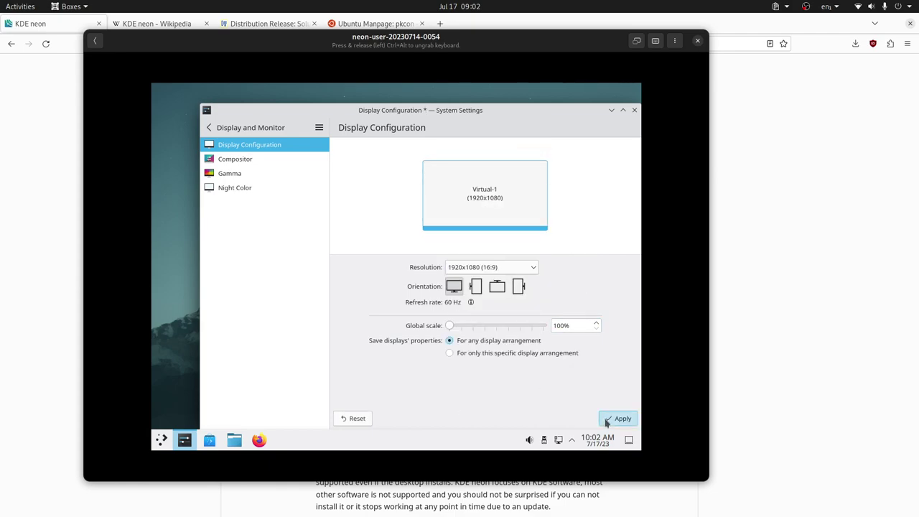
left_click(620, 418)
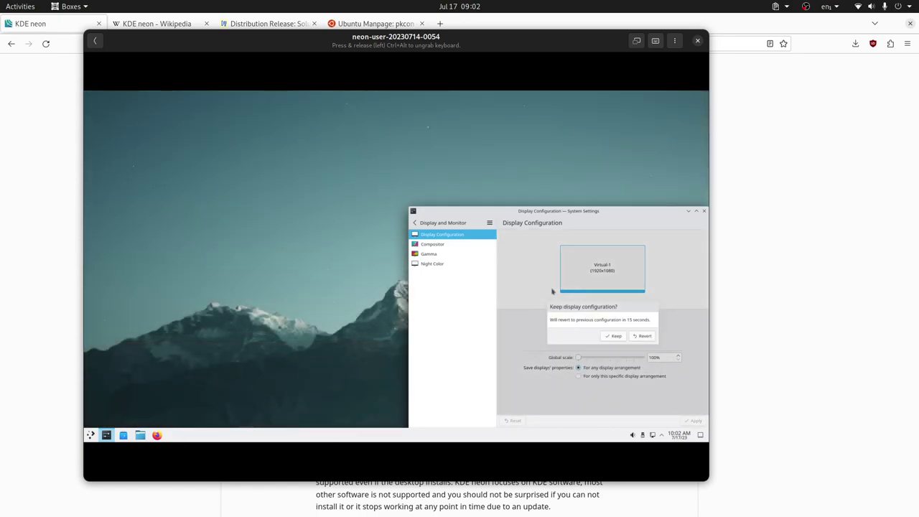
left_click_drag(604, 214, 544, 187)
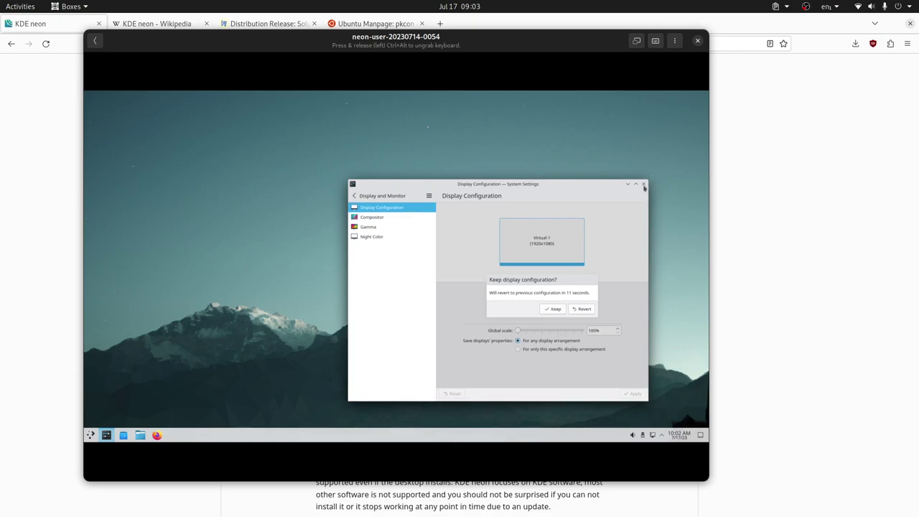
left_click(644, 185)
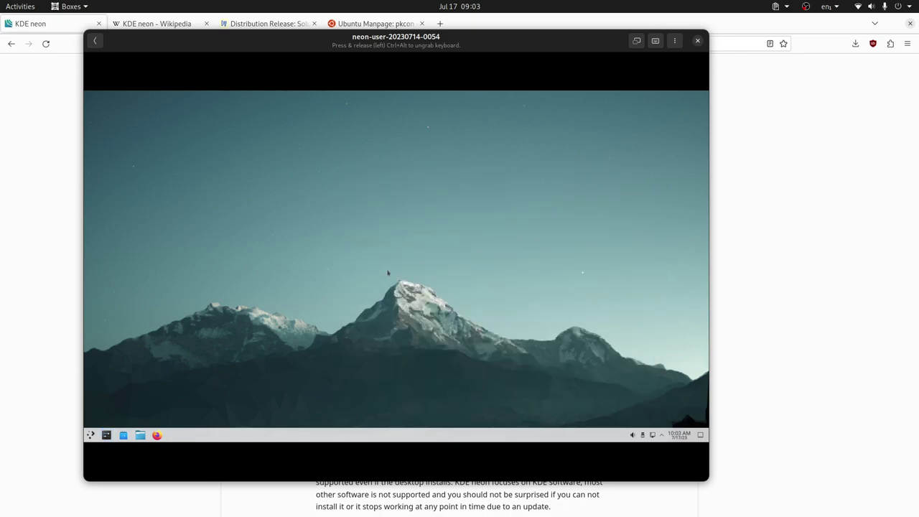
Switch the Boxes VM view to fullscreen
left_click(636, 40)
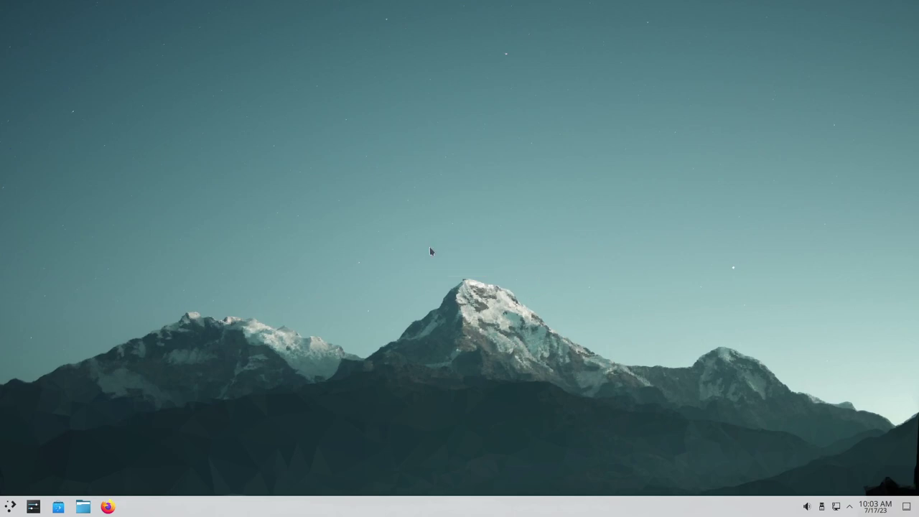
Open Discover's Updates page from the system tray's Updates entry
left_click(851, 509)
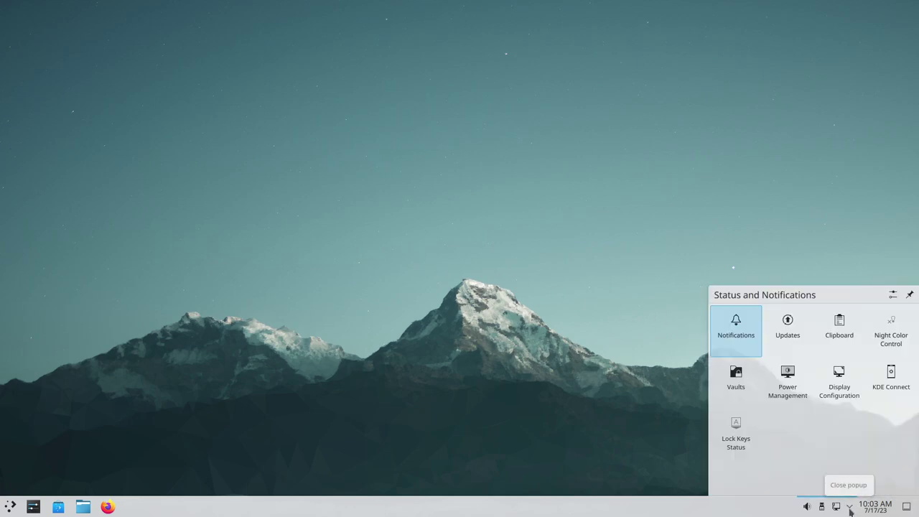
left_click(793, 338)
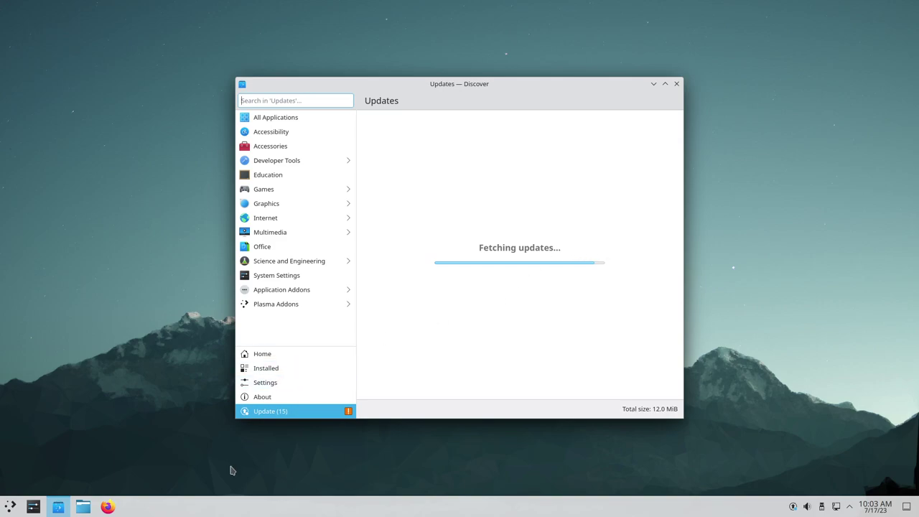
Browse the launcher's Development, Graphics, Internet, Office, Settings and System categories
left_click(10, 505)
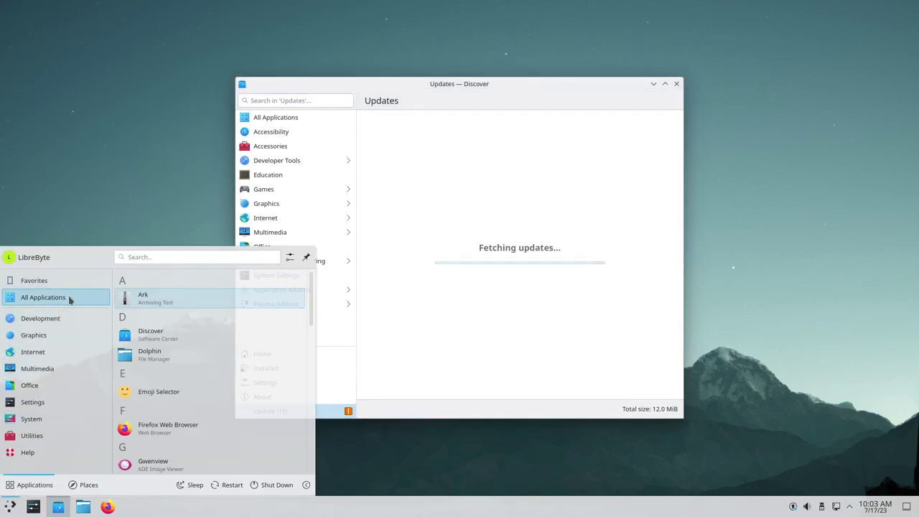
mouse_move(52, 323)
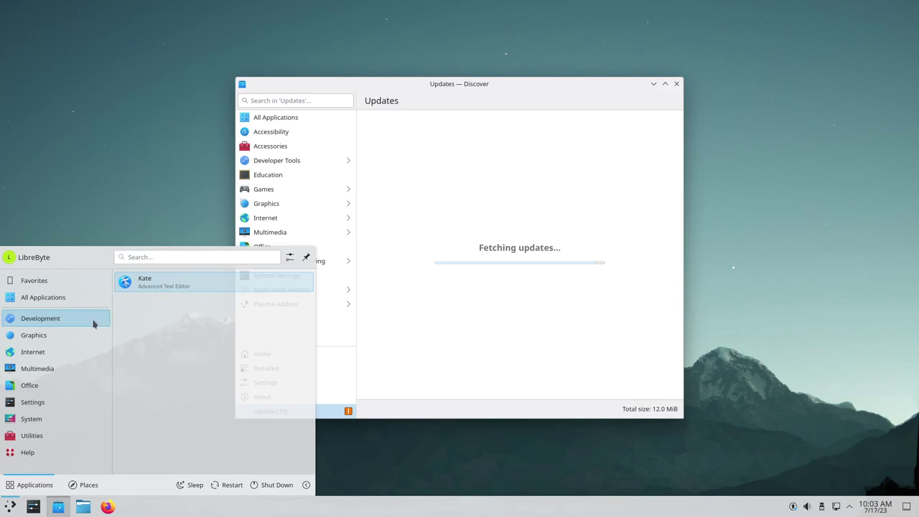
mouse_move(77, 336)
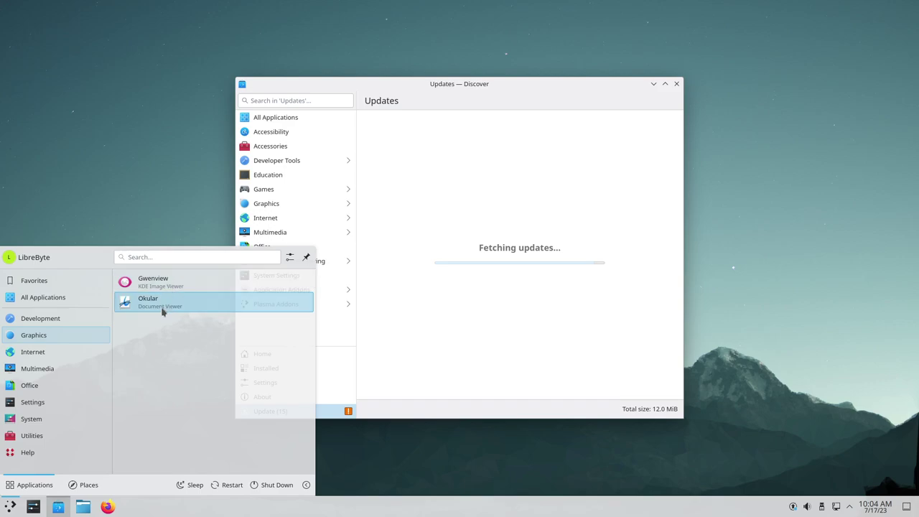
mouse_move(44, 355)
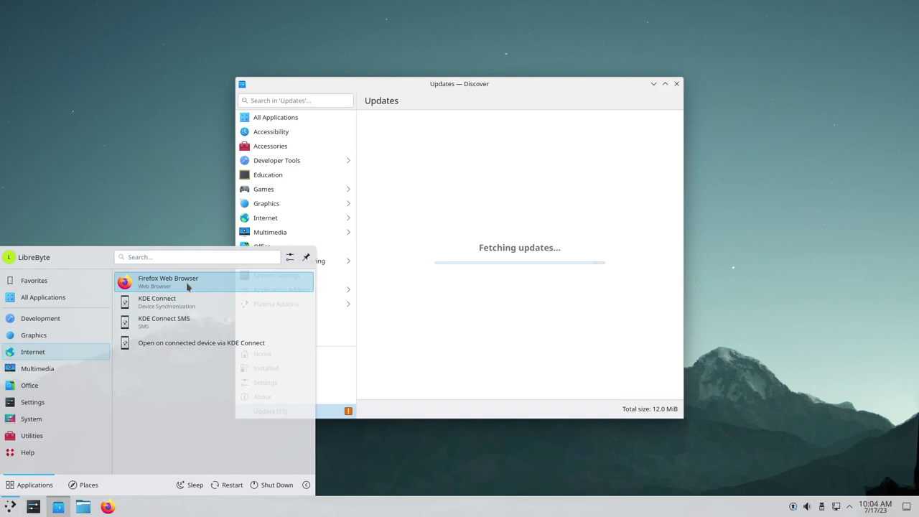
mouse_move(52, 373)
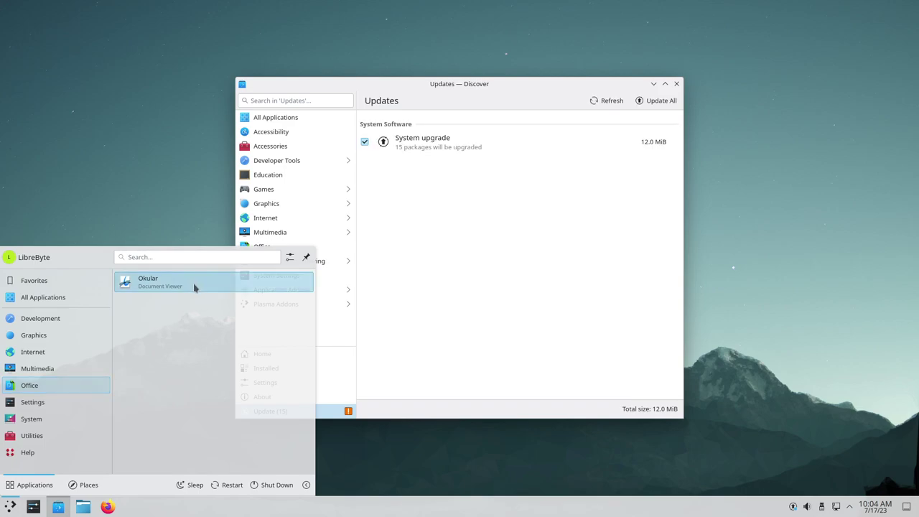
mouse_move(59, 397)
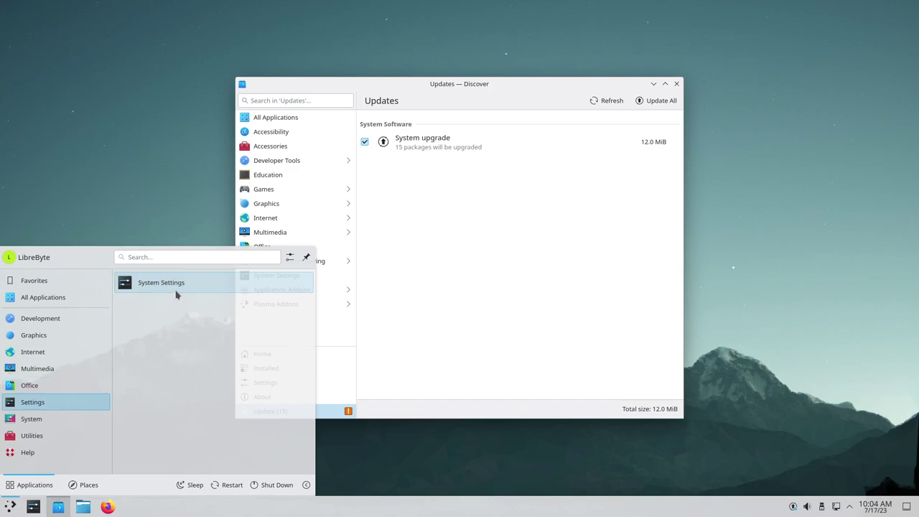
mouse_move(61, 428)
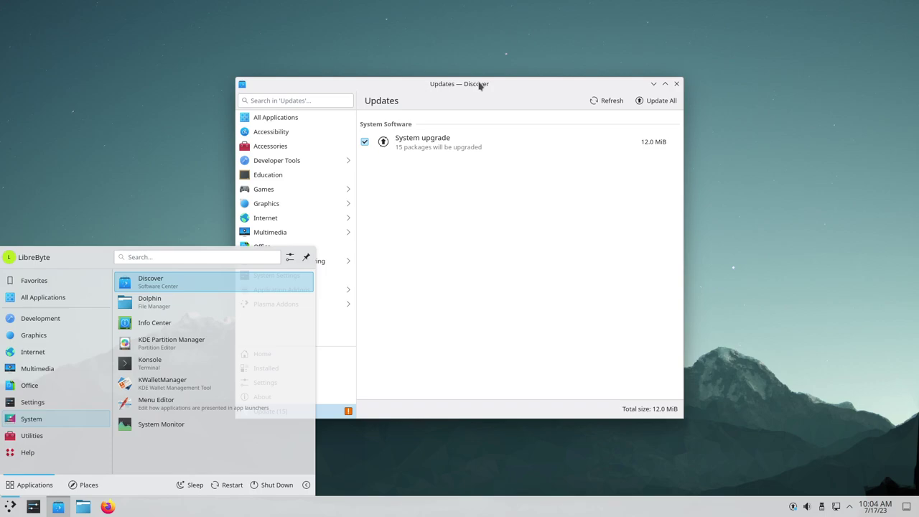
Launch Dolphin on the Home folder and arrange it beside the Discover window
left_click(190, 313)
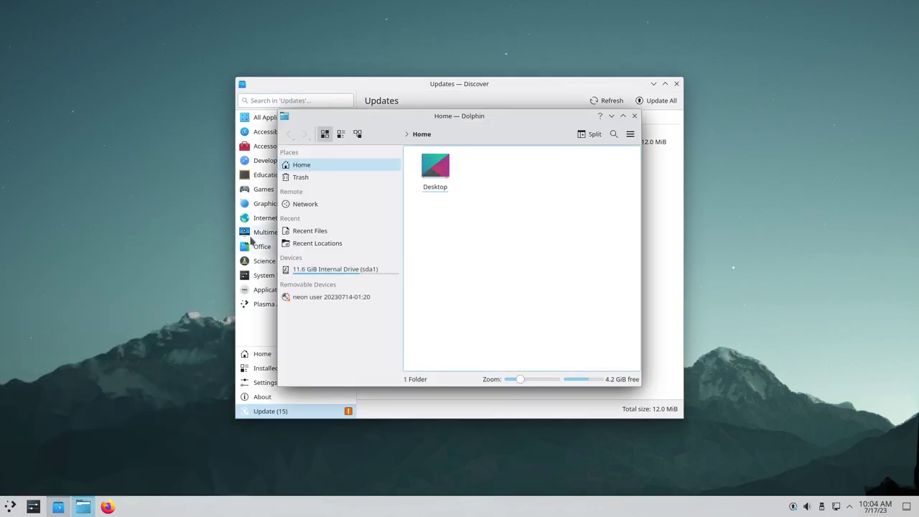
left_click_drag(566, 124, 288, 111)
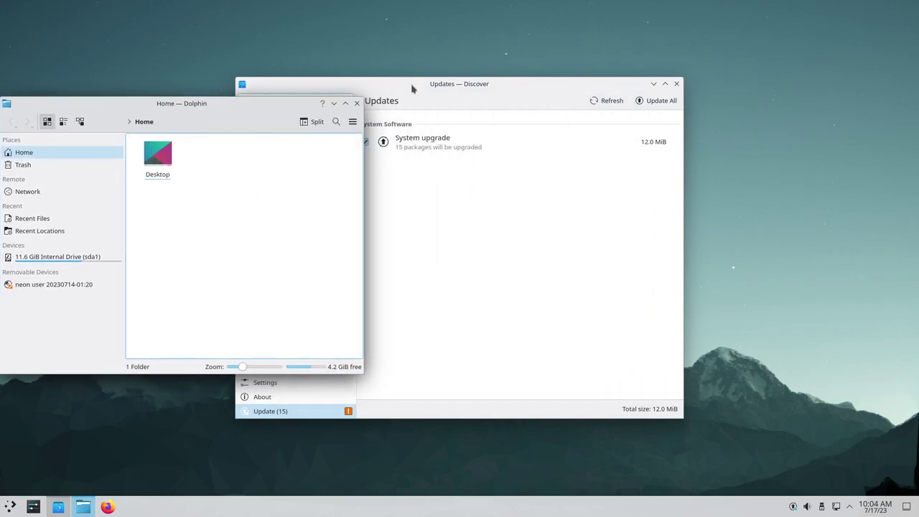
left_click_drag(511, 82, 655, 74)
left_click_drag(241, 105, 291, 68)
left_click_drag(574, 78, 624, 53)
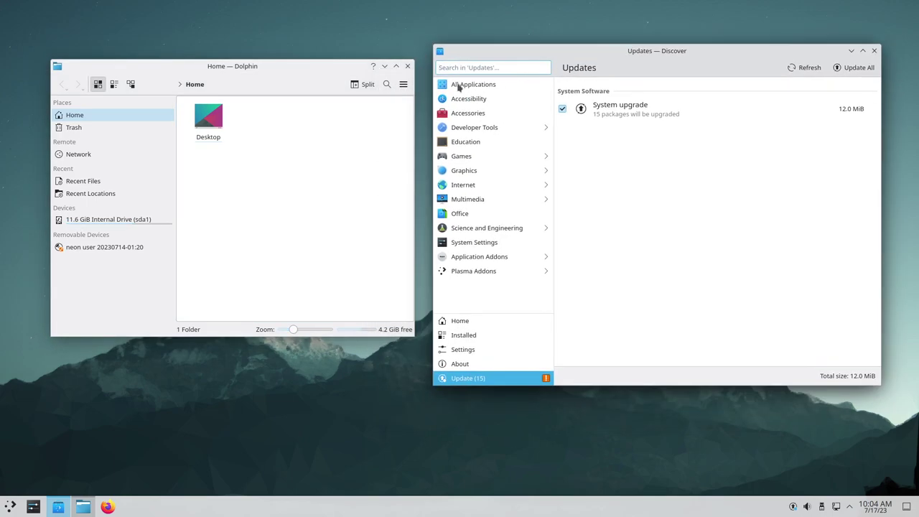
left_click(290, 70)
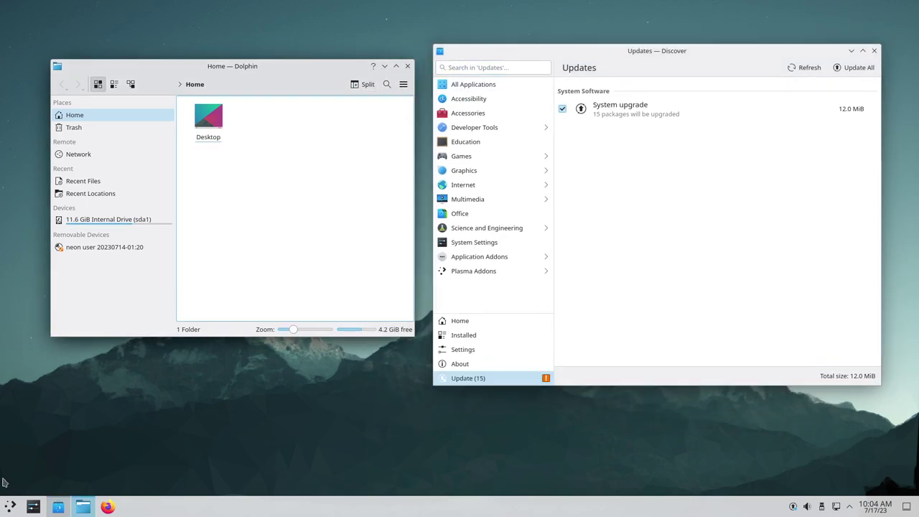
Launch System Monitor from the launcher and rearrange it alongside Dolphin and Discover
left_click(7, 507)
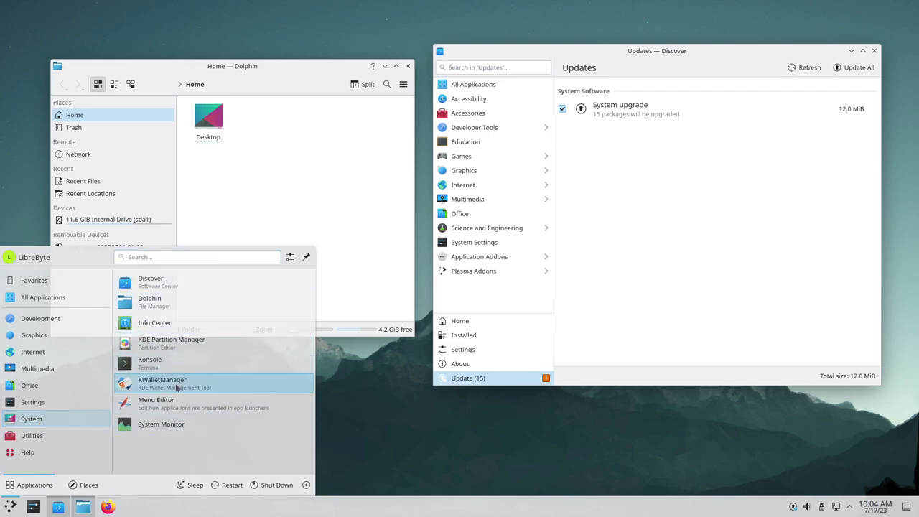
left_click(171, 431)
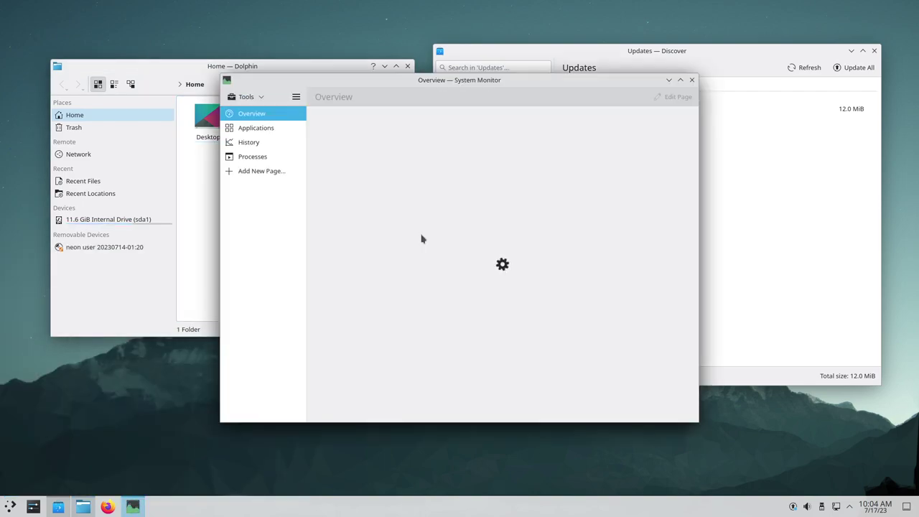
left_click_drag(480, 81, 434, 184)
left_click_drag(322, 72, 311, 51)
left_click(533, 185)
left_click_drag(654, 51, 662, 33)
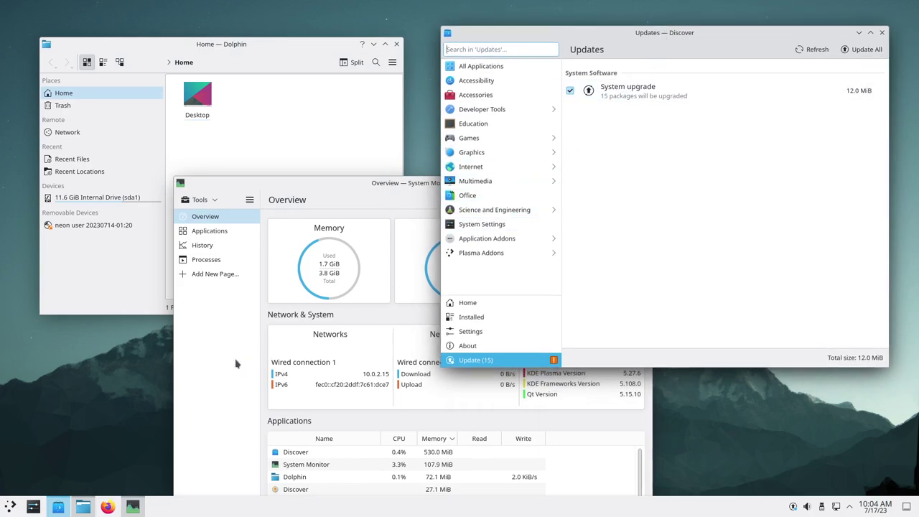
Browse the launcher's Utilities, System, Help and Office categories, then bring System Monitor forward
left_click(10, 506)
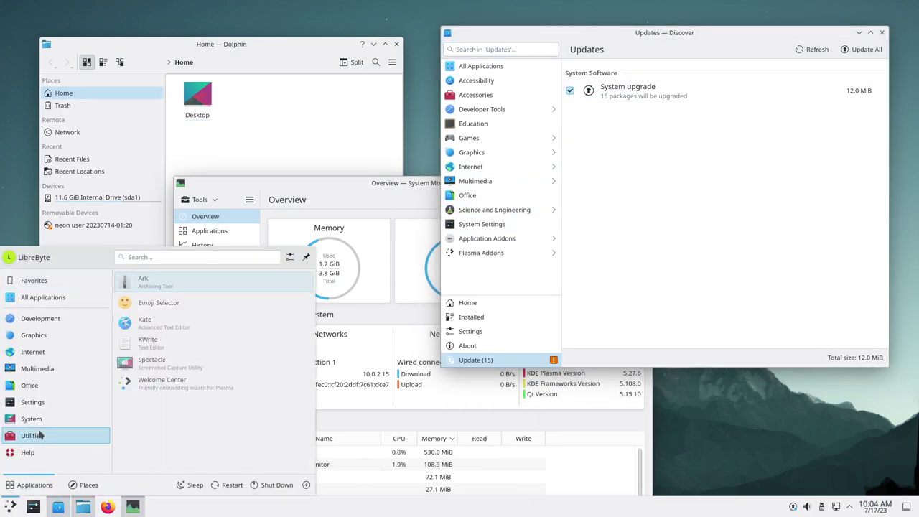
mouse_move(61, 427)
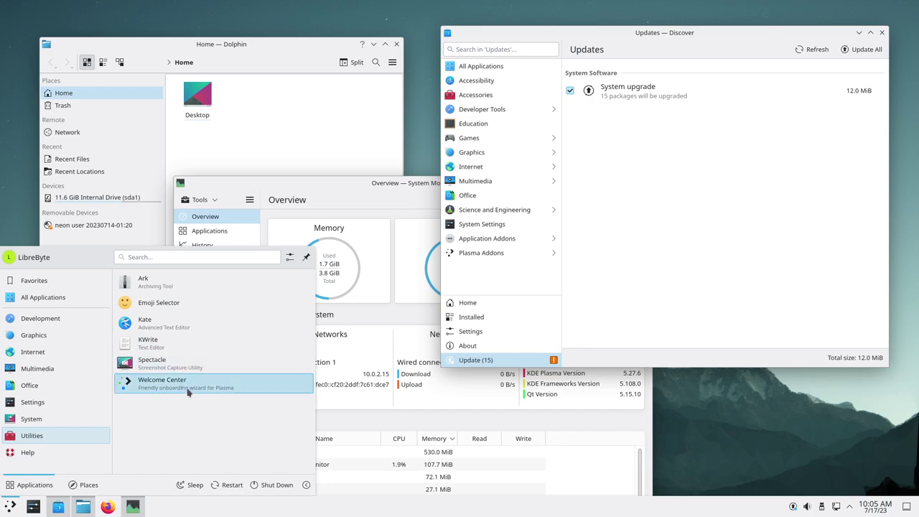
mouse_move(58, 461)
mouse_move(64, 385)
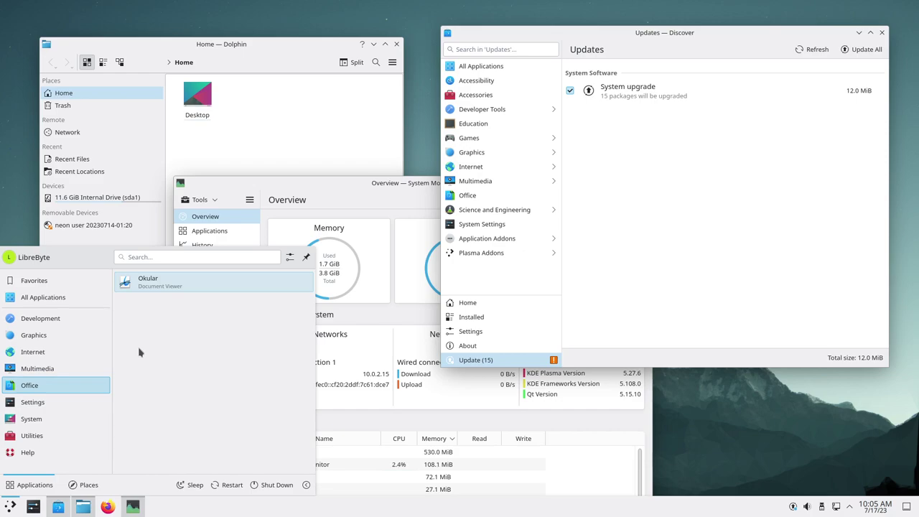
left_click(329, 187)
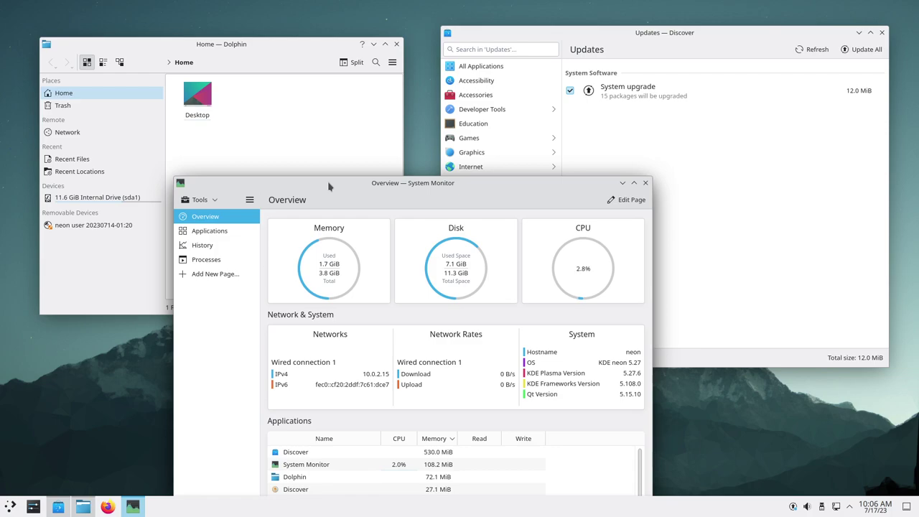
Raise Discover and show its Graphics category of 304 apps led by Blender
left_click(513, 33)
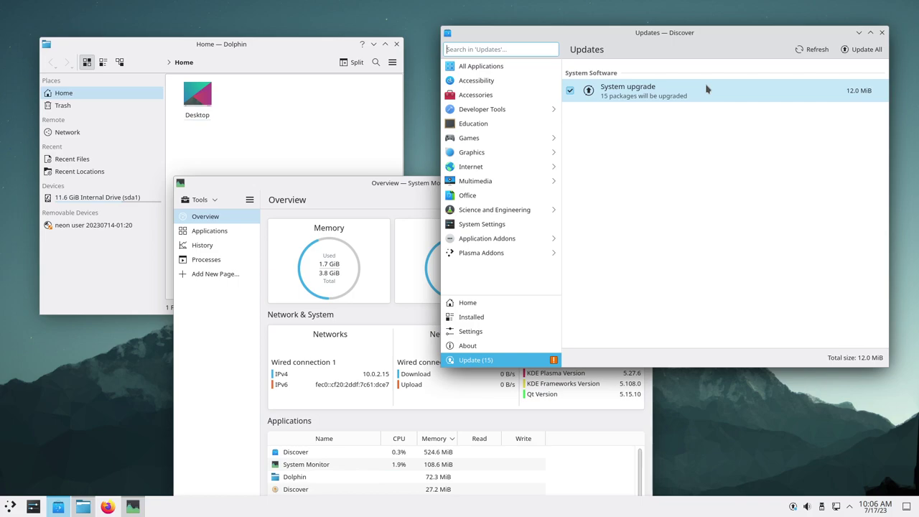
left_click(485, 154)
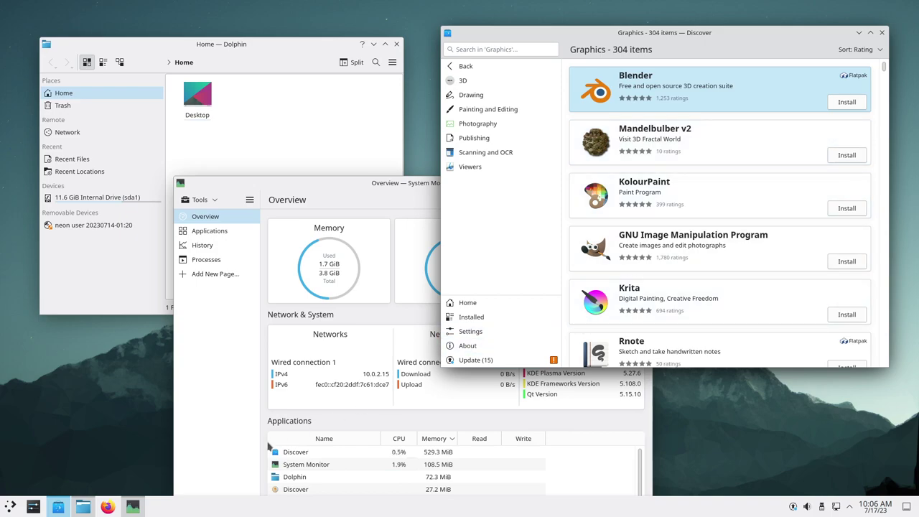
Search the launcher for 'ter' and launch Konsole
left_click(11, 507)
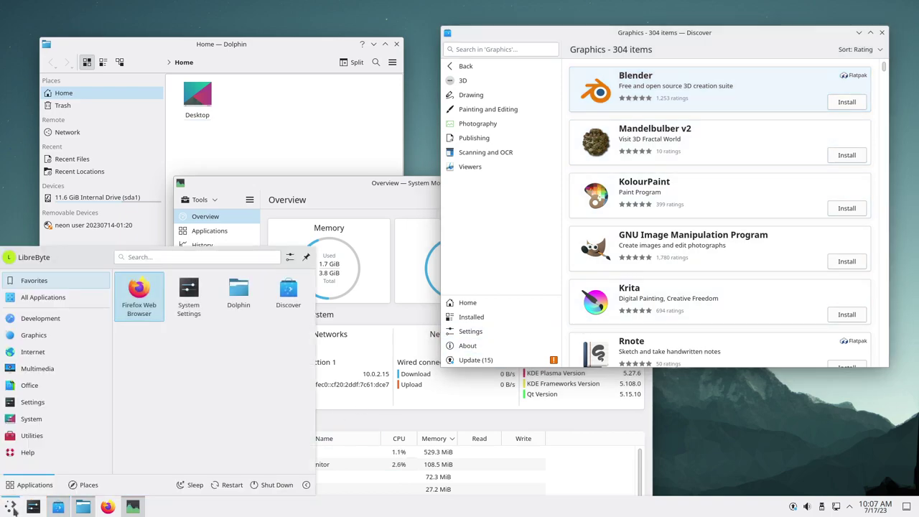
mouse_move(45, 419)
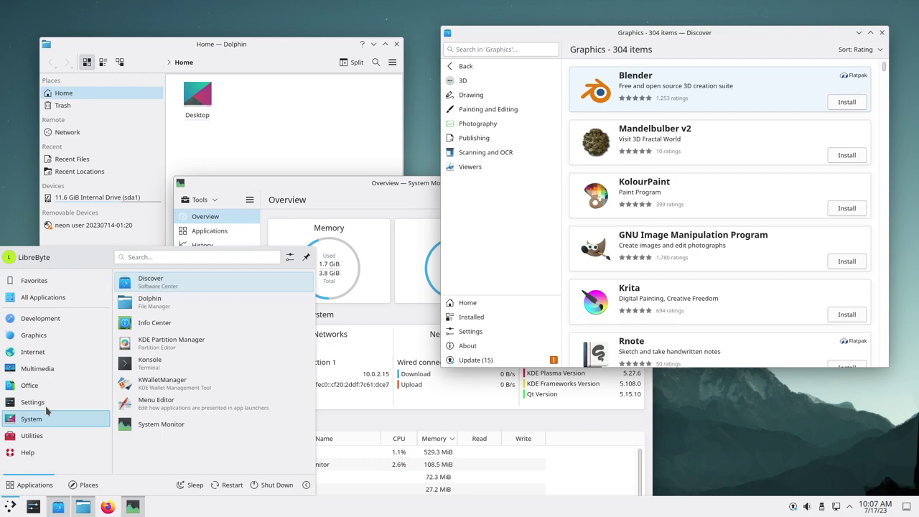
mouse_move(36, 402)
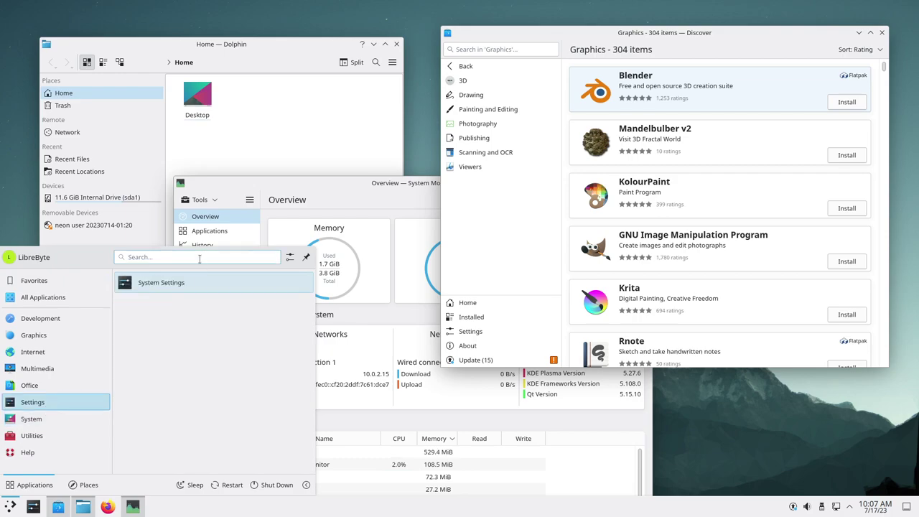
type("ter")
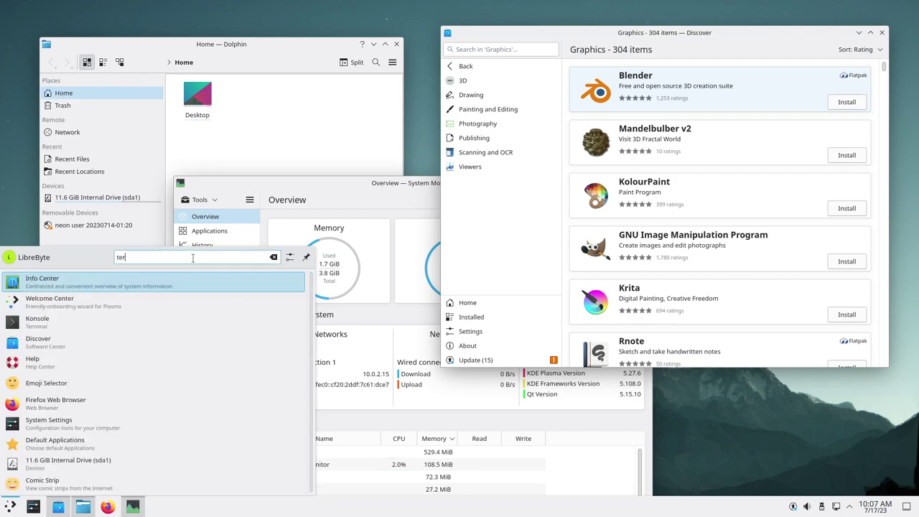
left_click(89, 333)
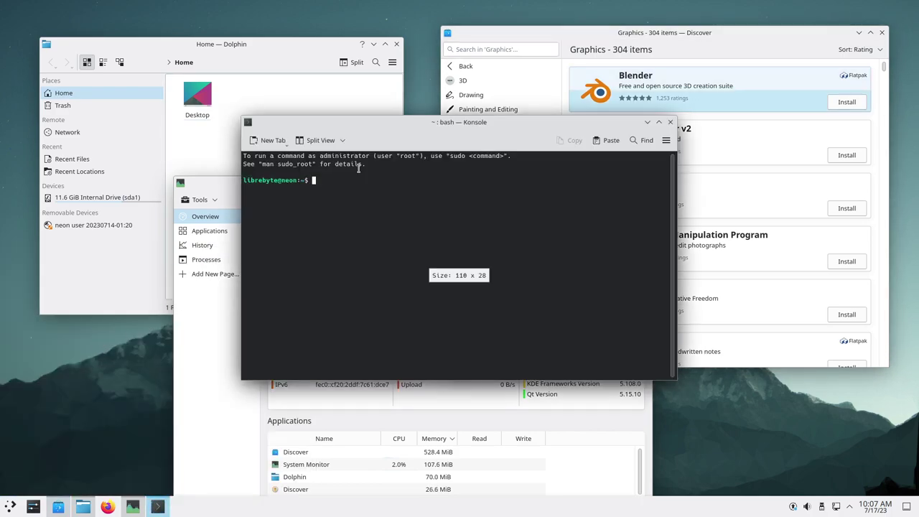
List the bash completions for snap (snap, snapctl, snapfuse) in Konsole, then close Konsole
double_click(450, 127)
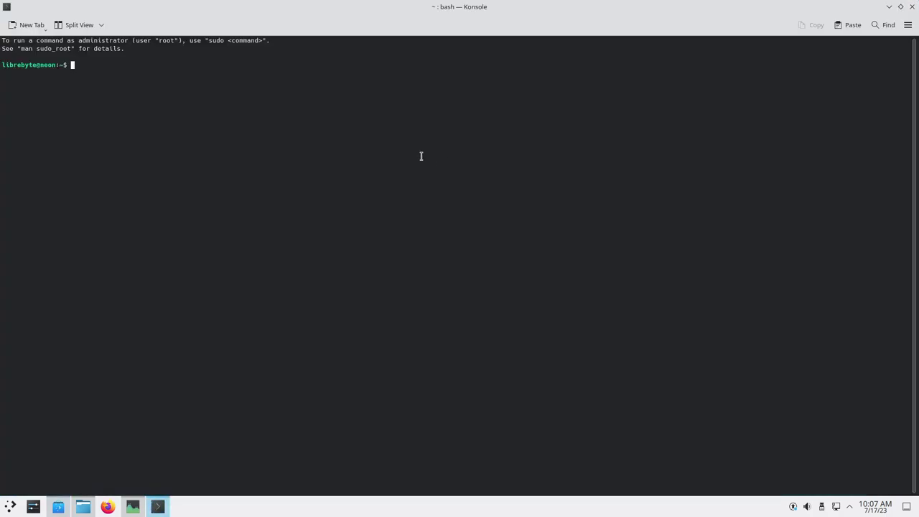
type("snap")
key("Tab")
key("Tab")
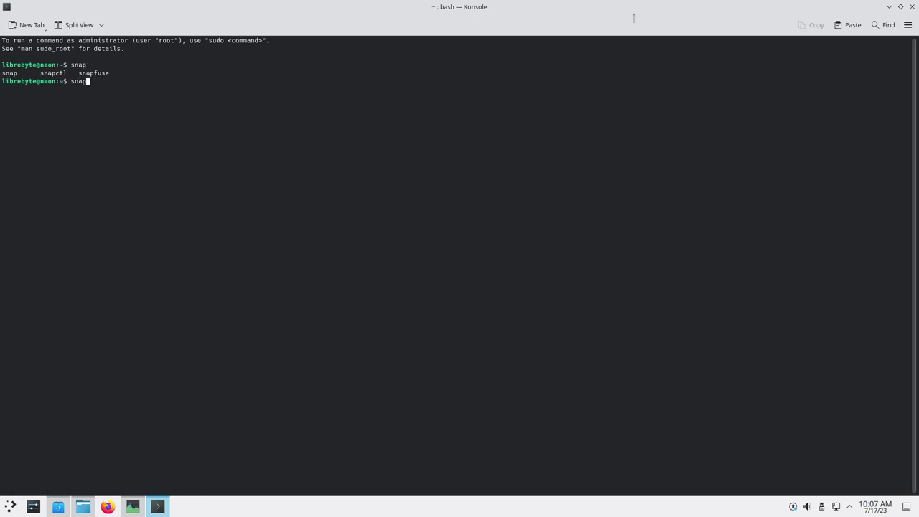
double_click(660, 8)
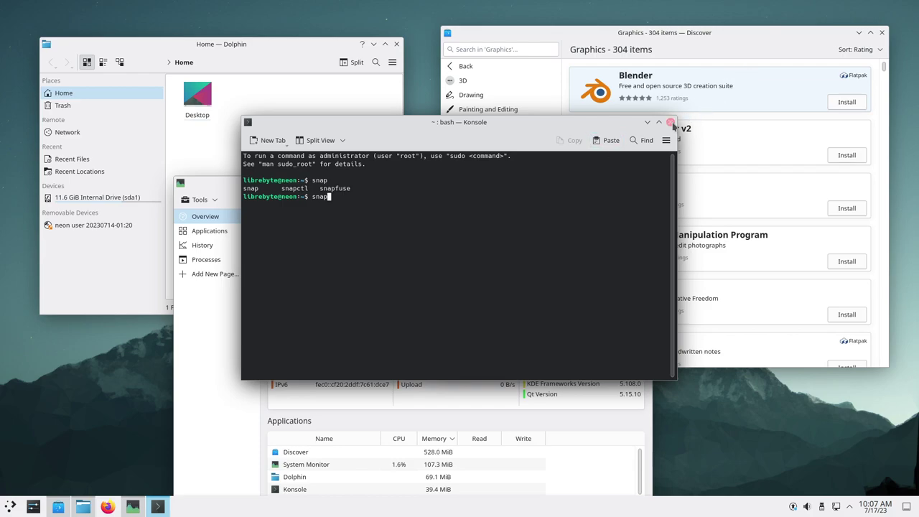
left_click(670, 122)
Close Dolphin, System Monitor and Discover, then choose Shut Down from the application launcher
left_click(396, 43)
left_click(416, 185)
left_click(645, 182)
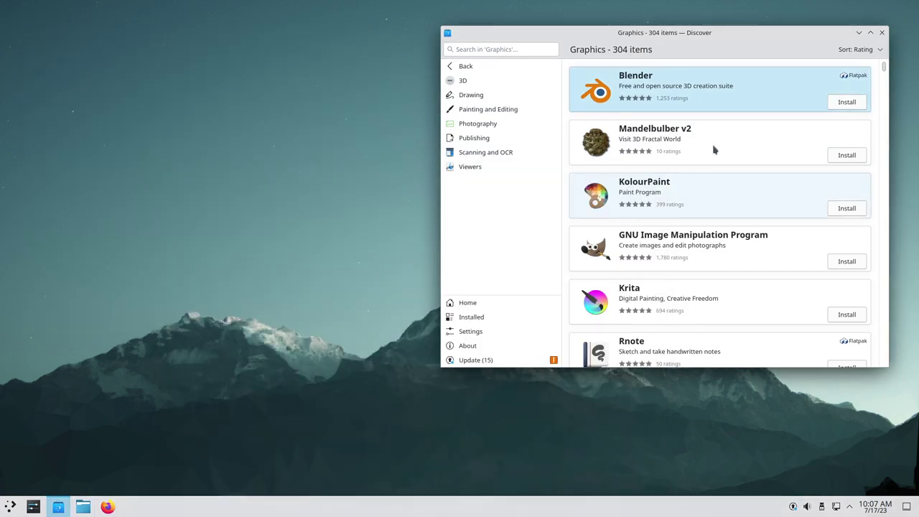
left_click(884, 33)
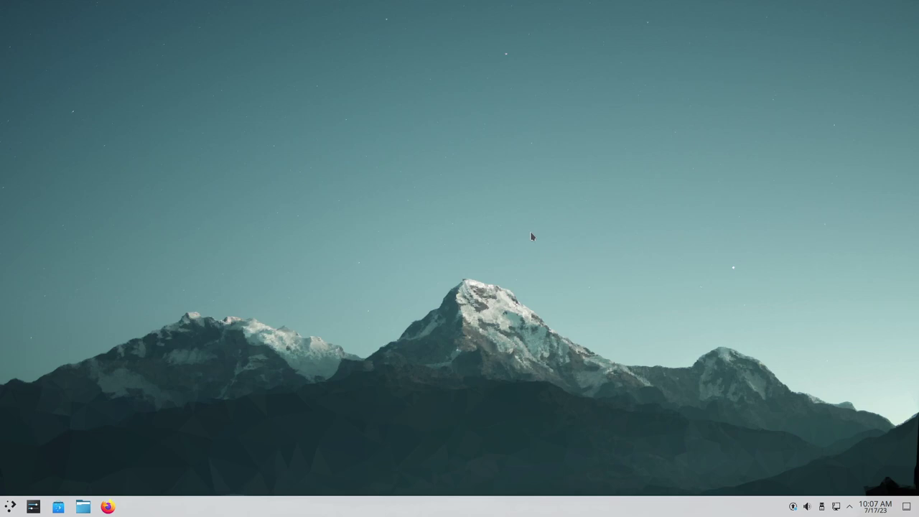
left_click(10, 507)
left_click(279, 486)
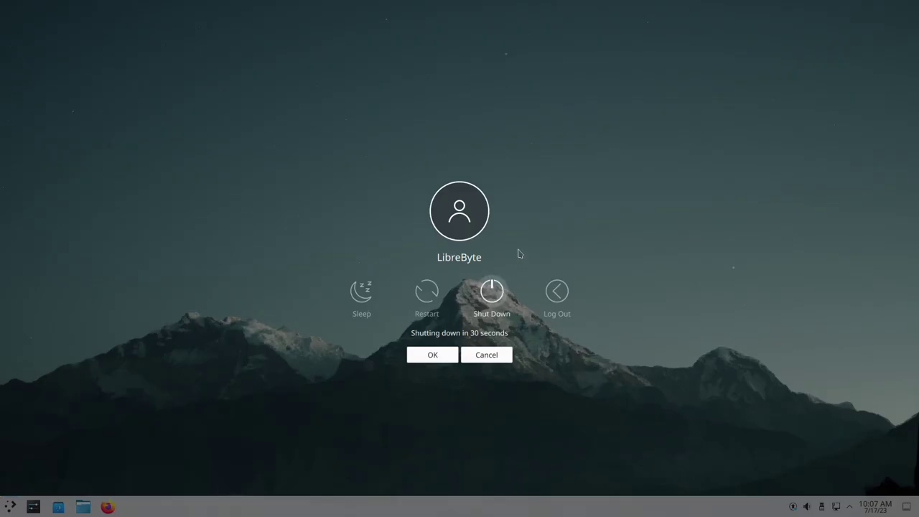